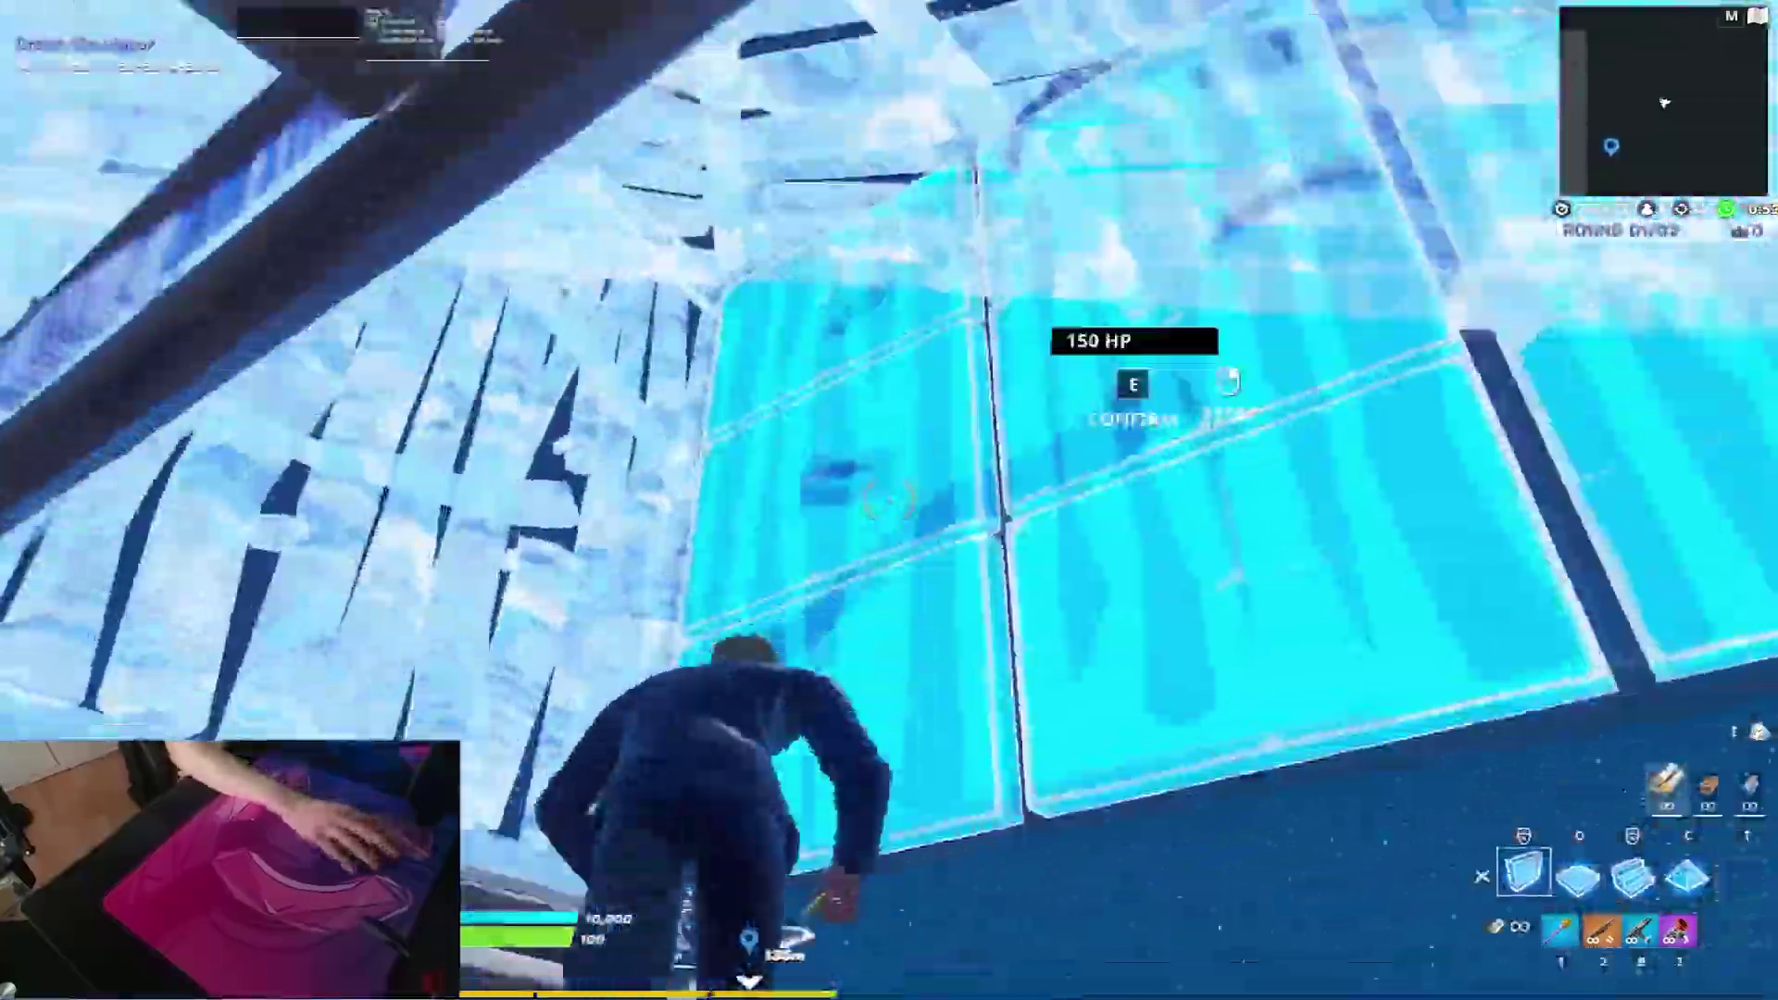
Step: Download the Windows VST, VST3, AAX installer from the Voxengo Marvel GEQ product page
{"action": "key", "text": "1"}
{"action": "key", "text": "w"}
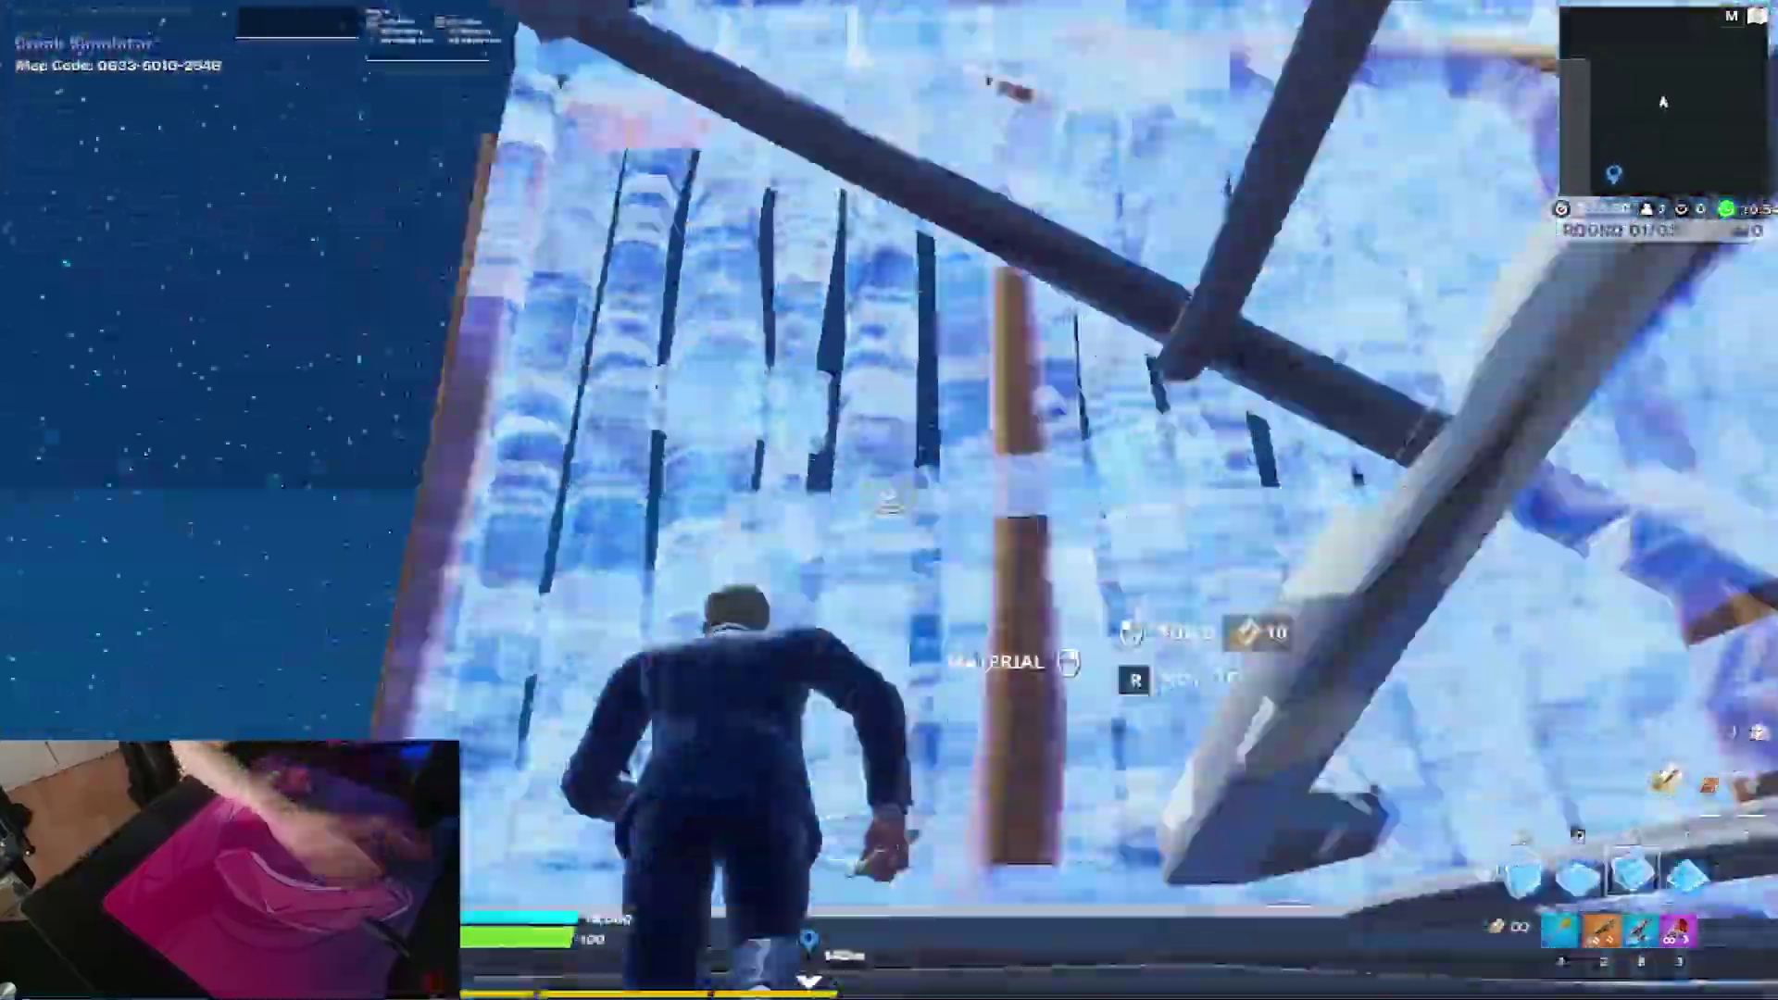
{"action": "key", "text": "w"}
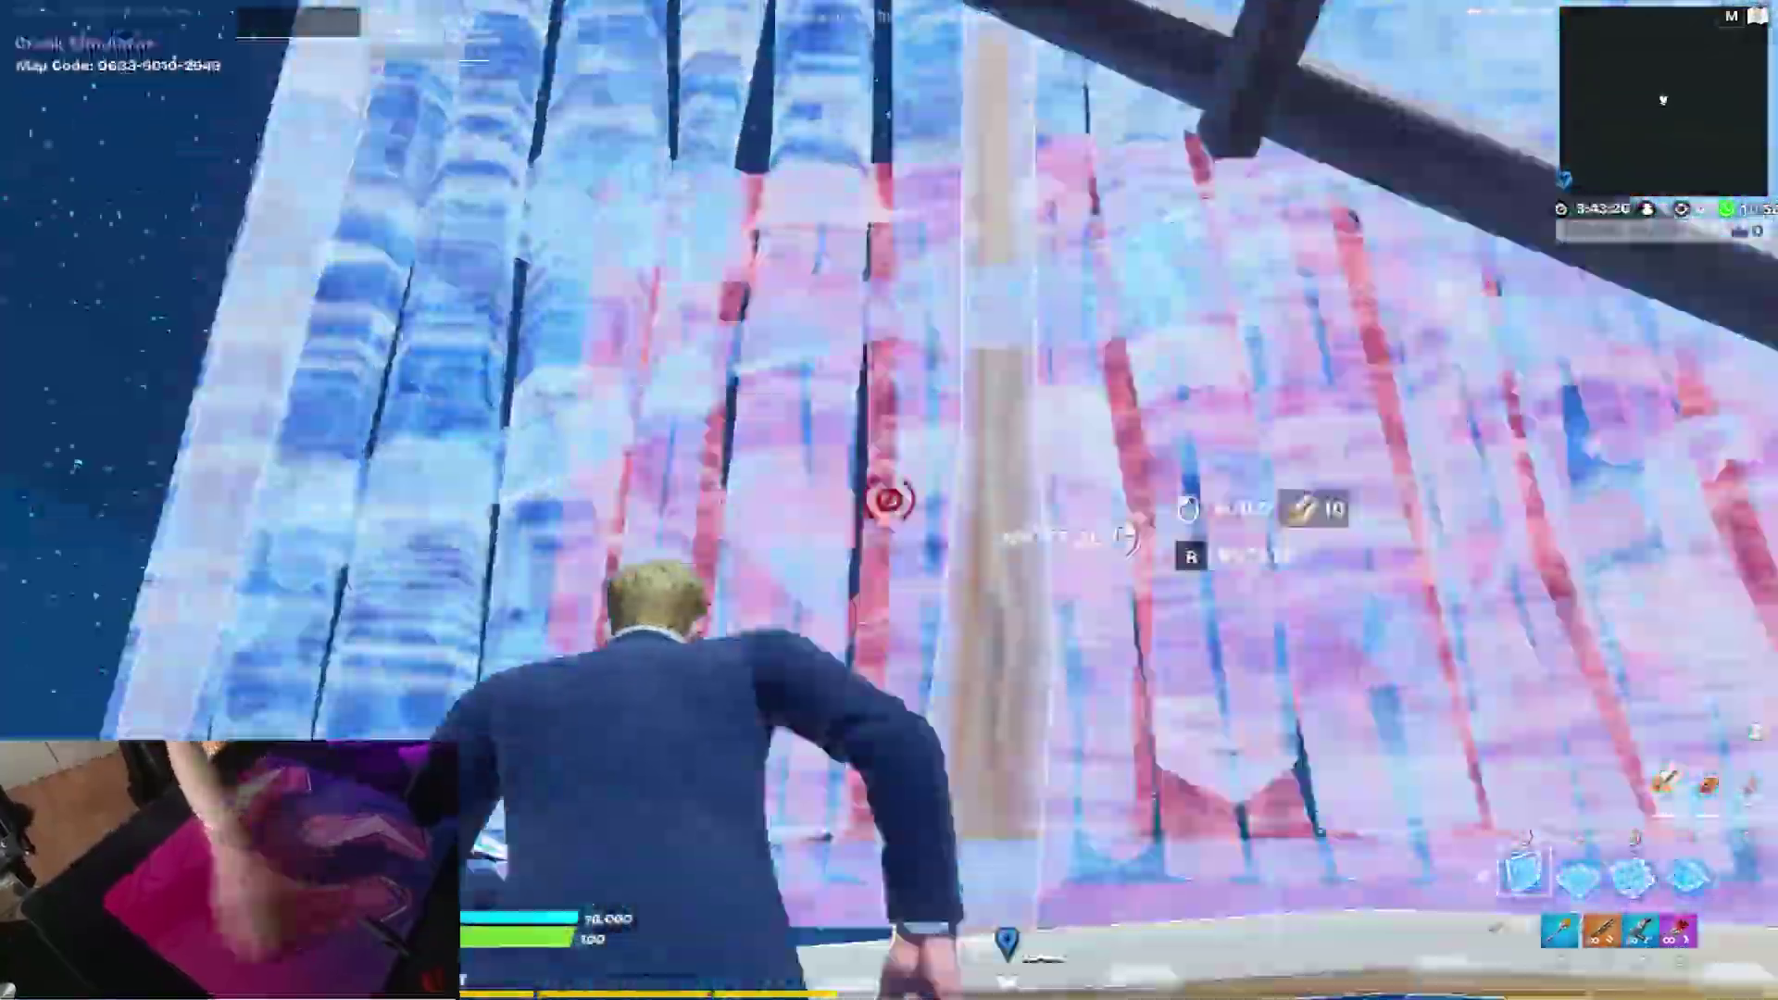
{"action": "key", "text": "q"}
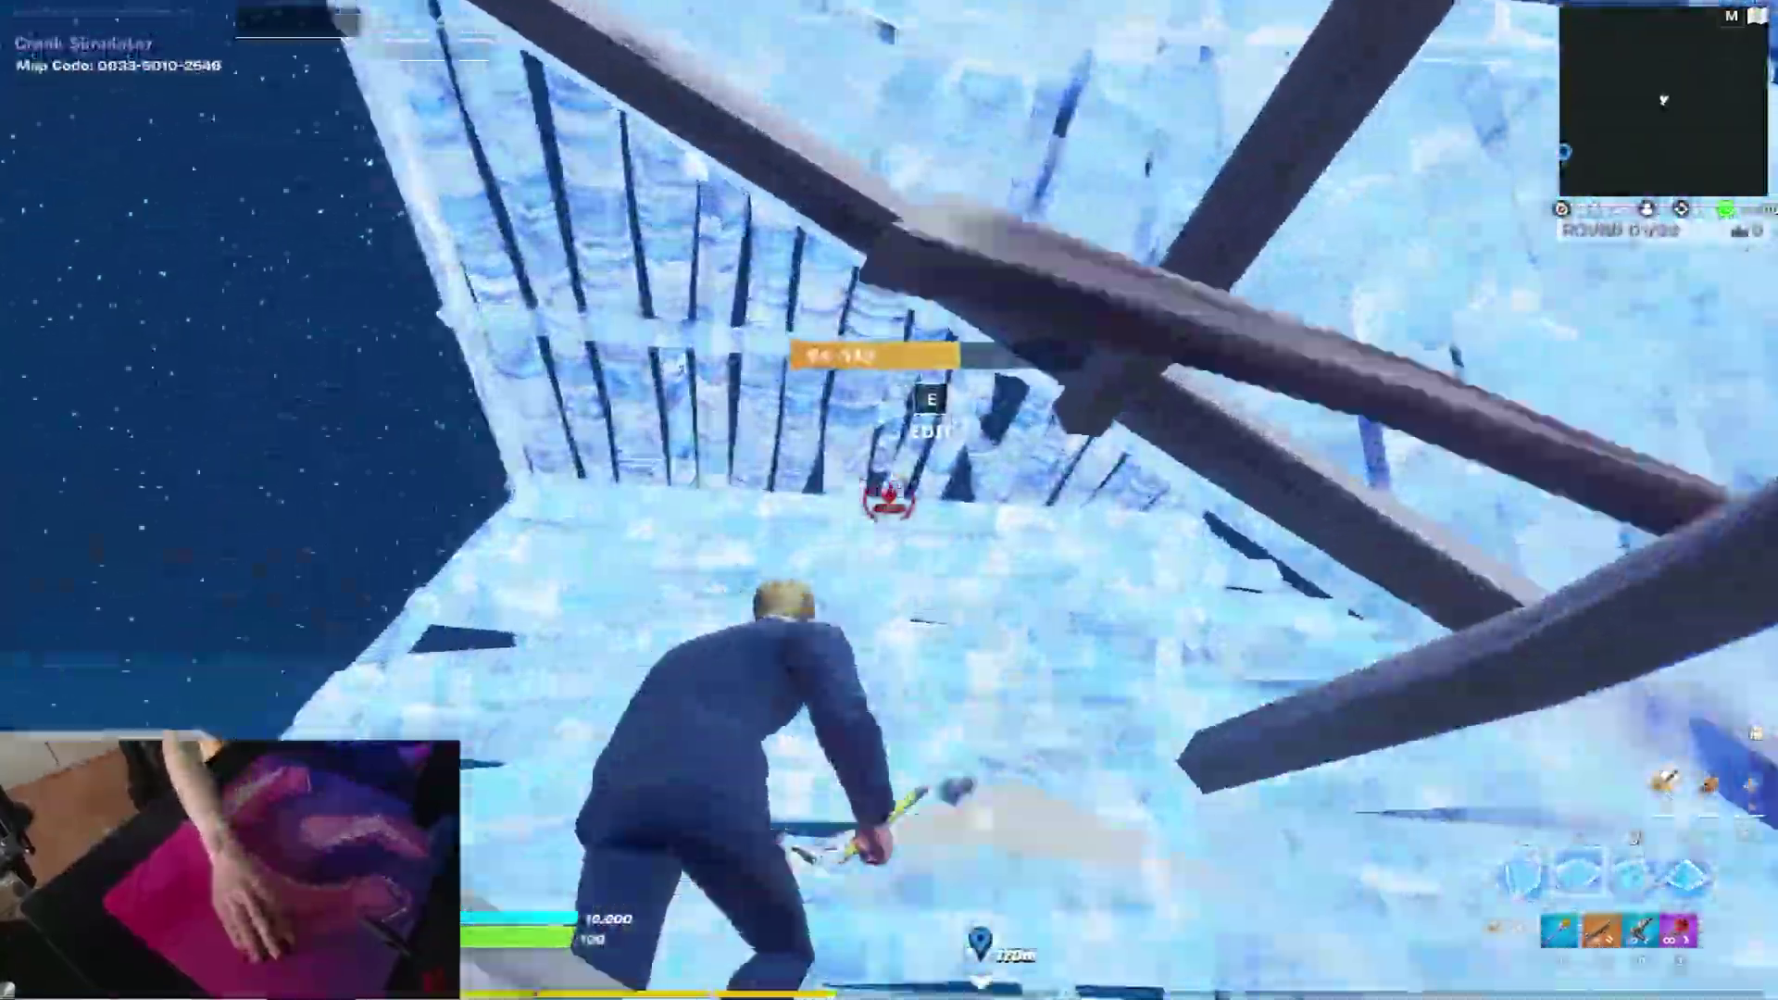
{"action": "key", "text": "g"}
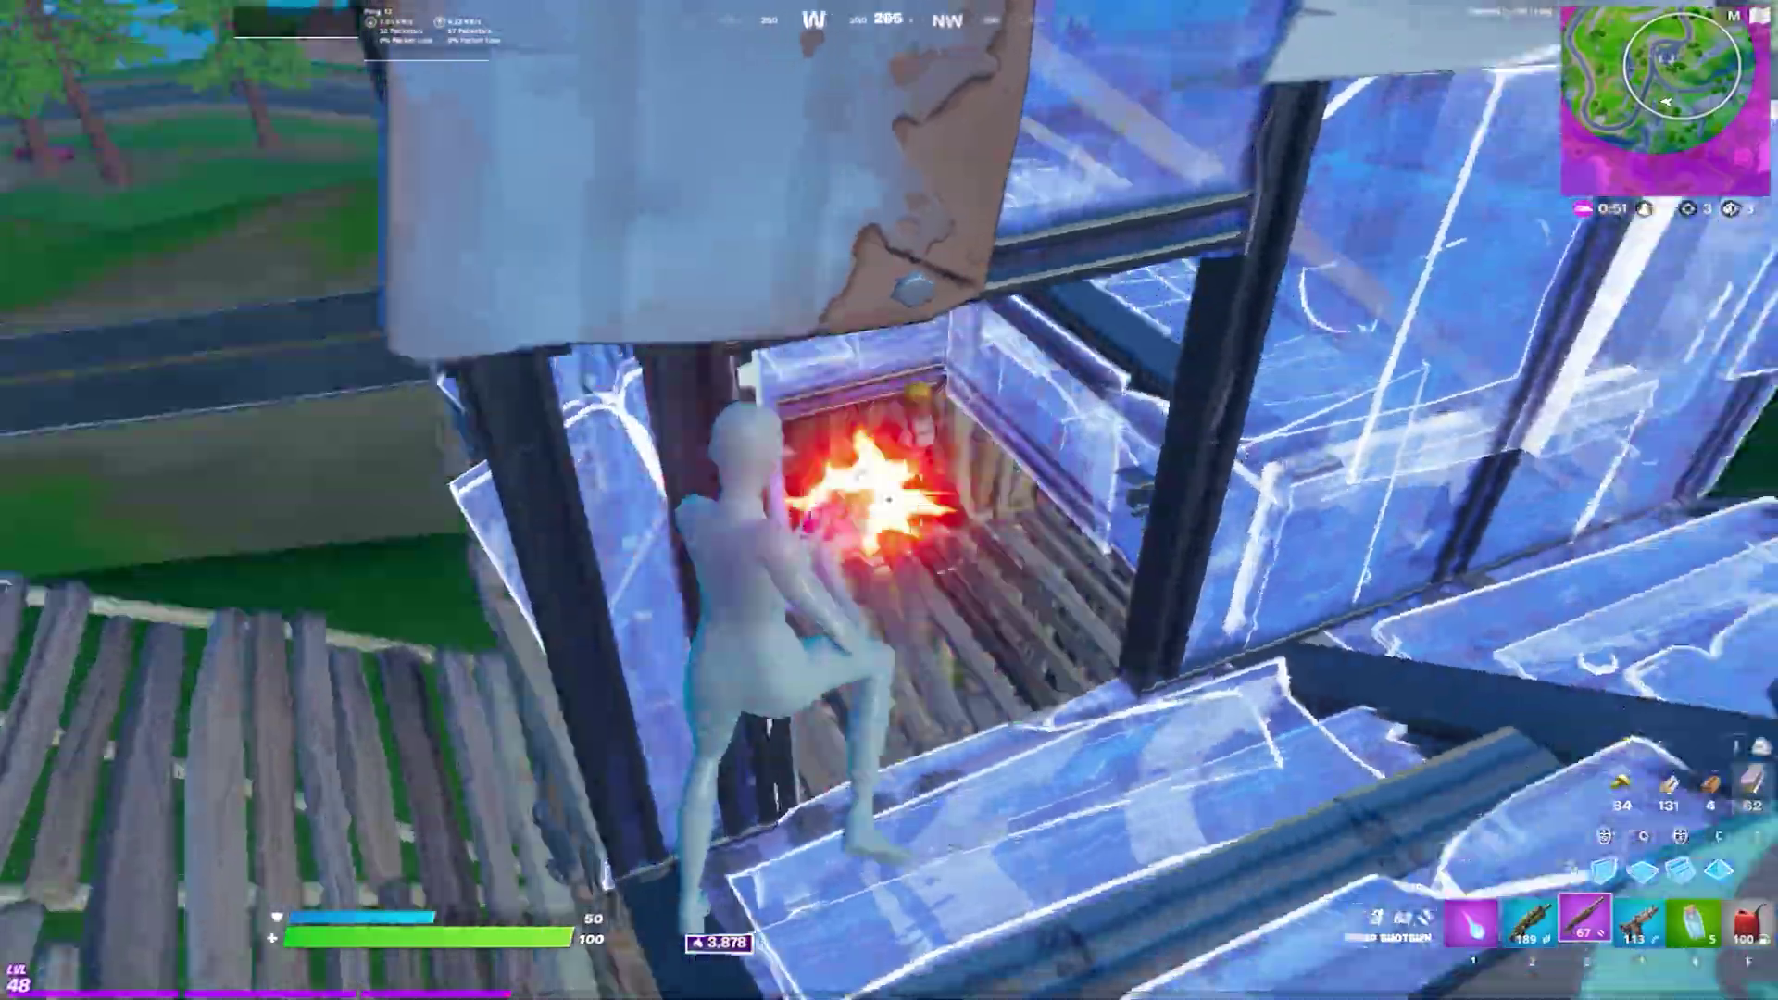
{"action": "key", "text": "w"}
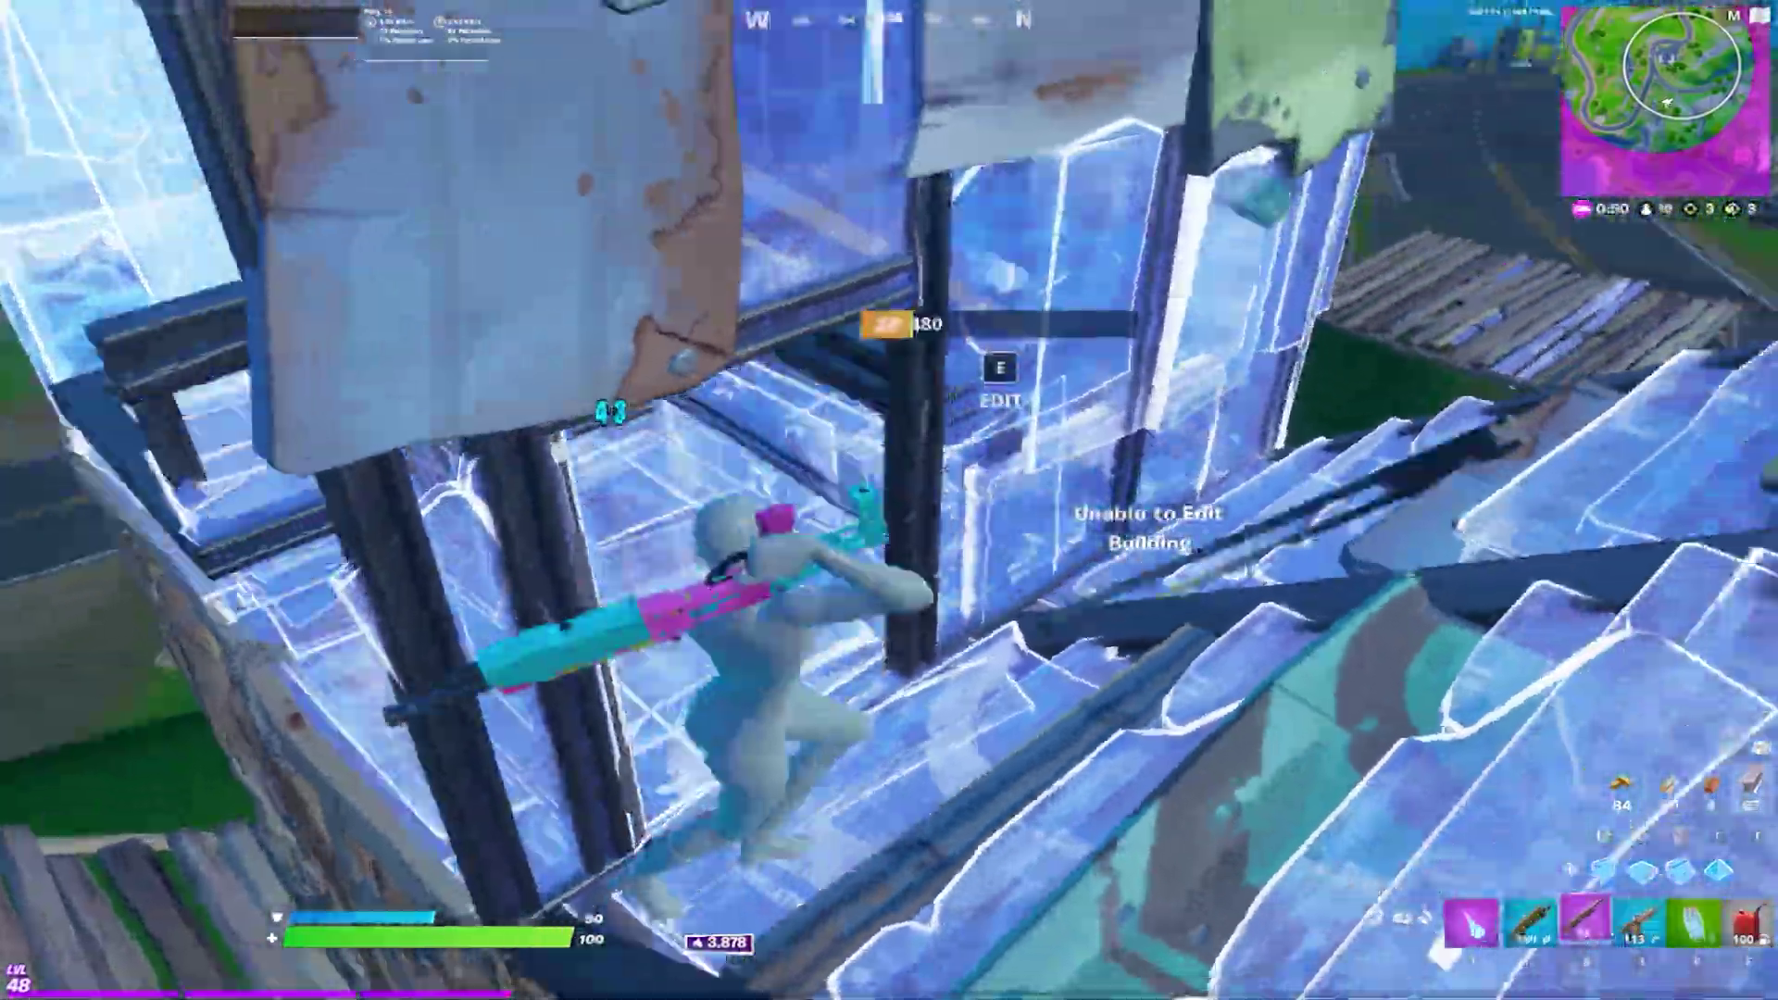
{"action": "key", "text": "w"}
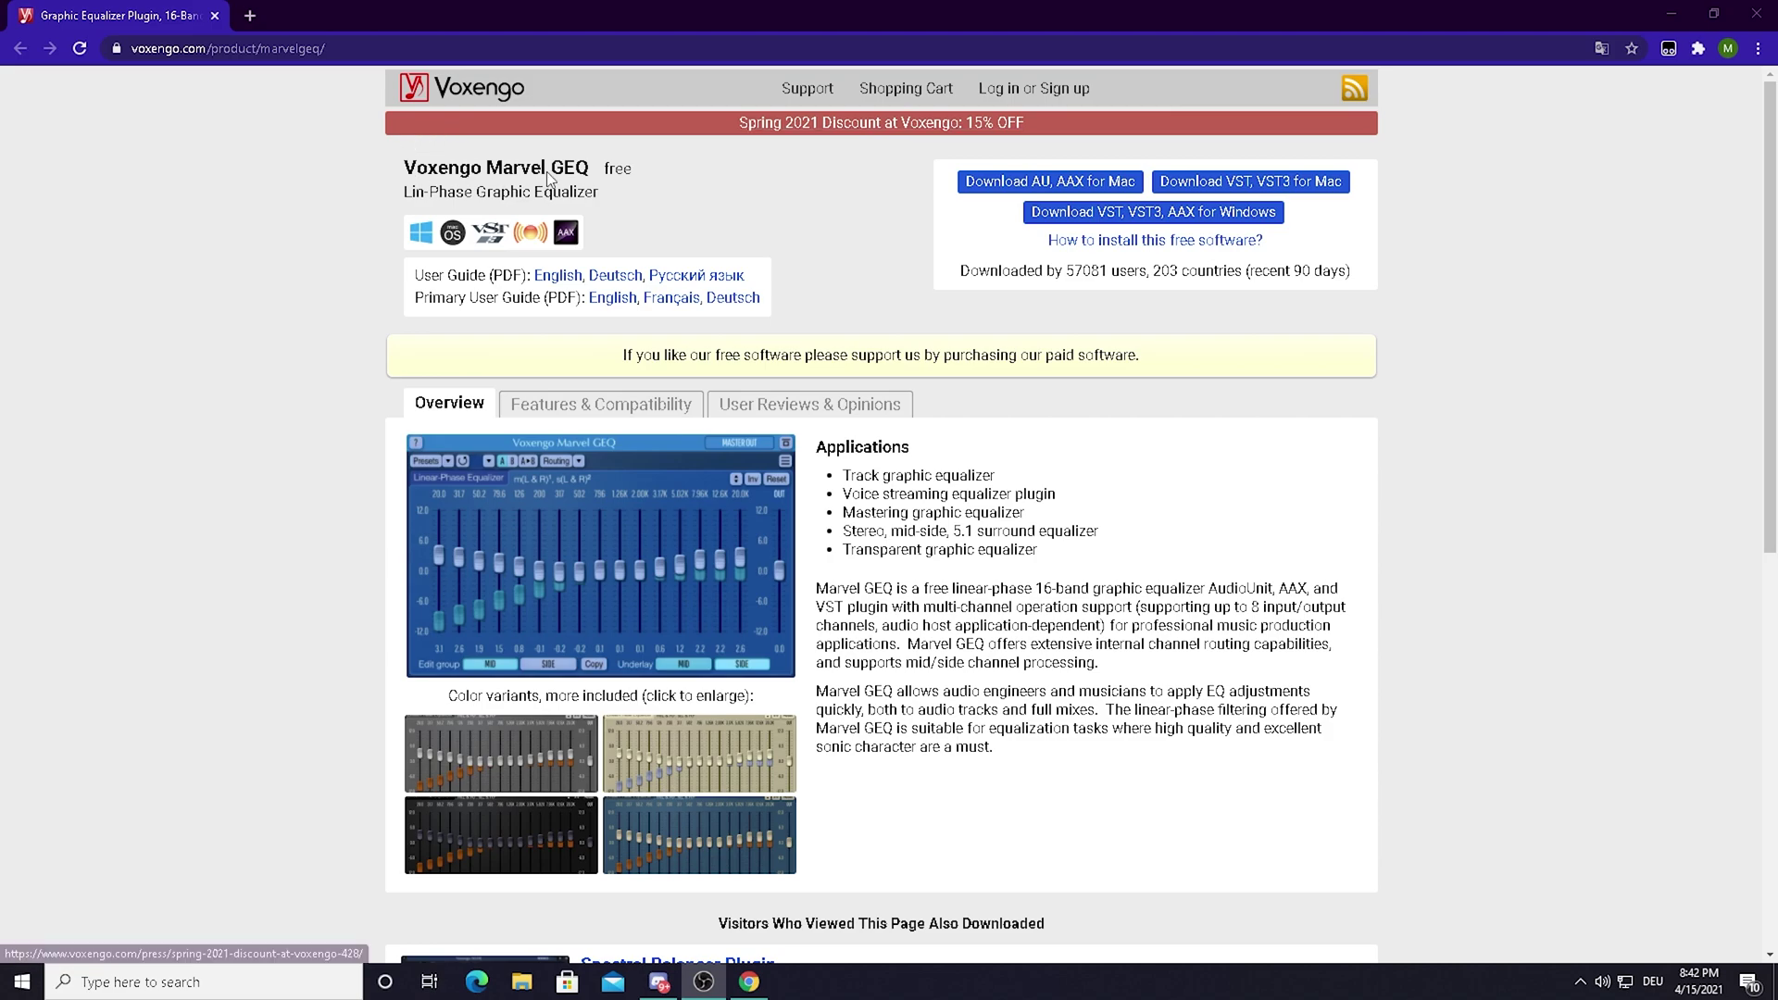
{"action": "left_click_drag", "start_coordinate": [402, 170], "coordinate": [560, 176]}
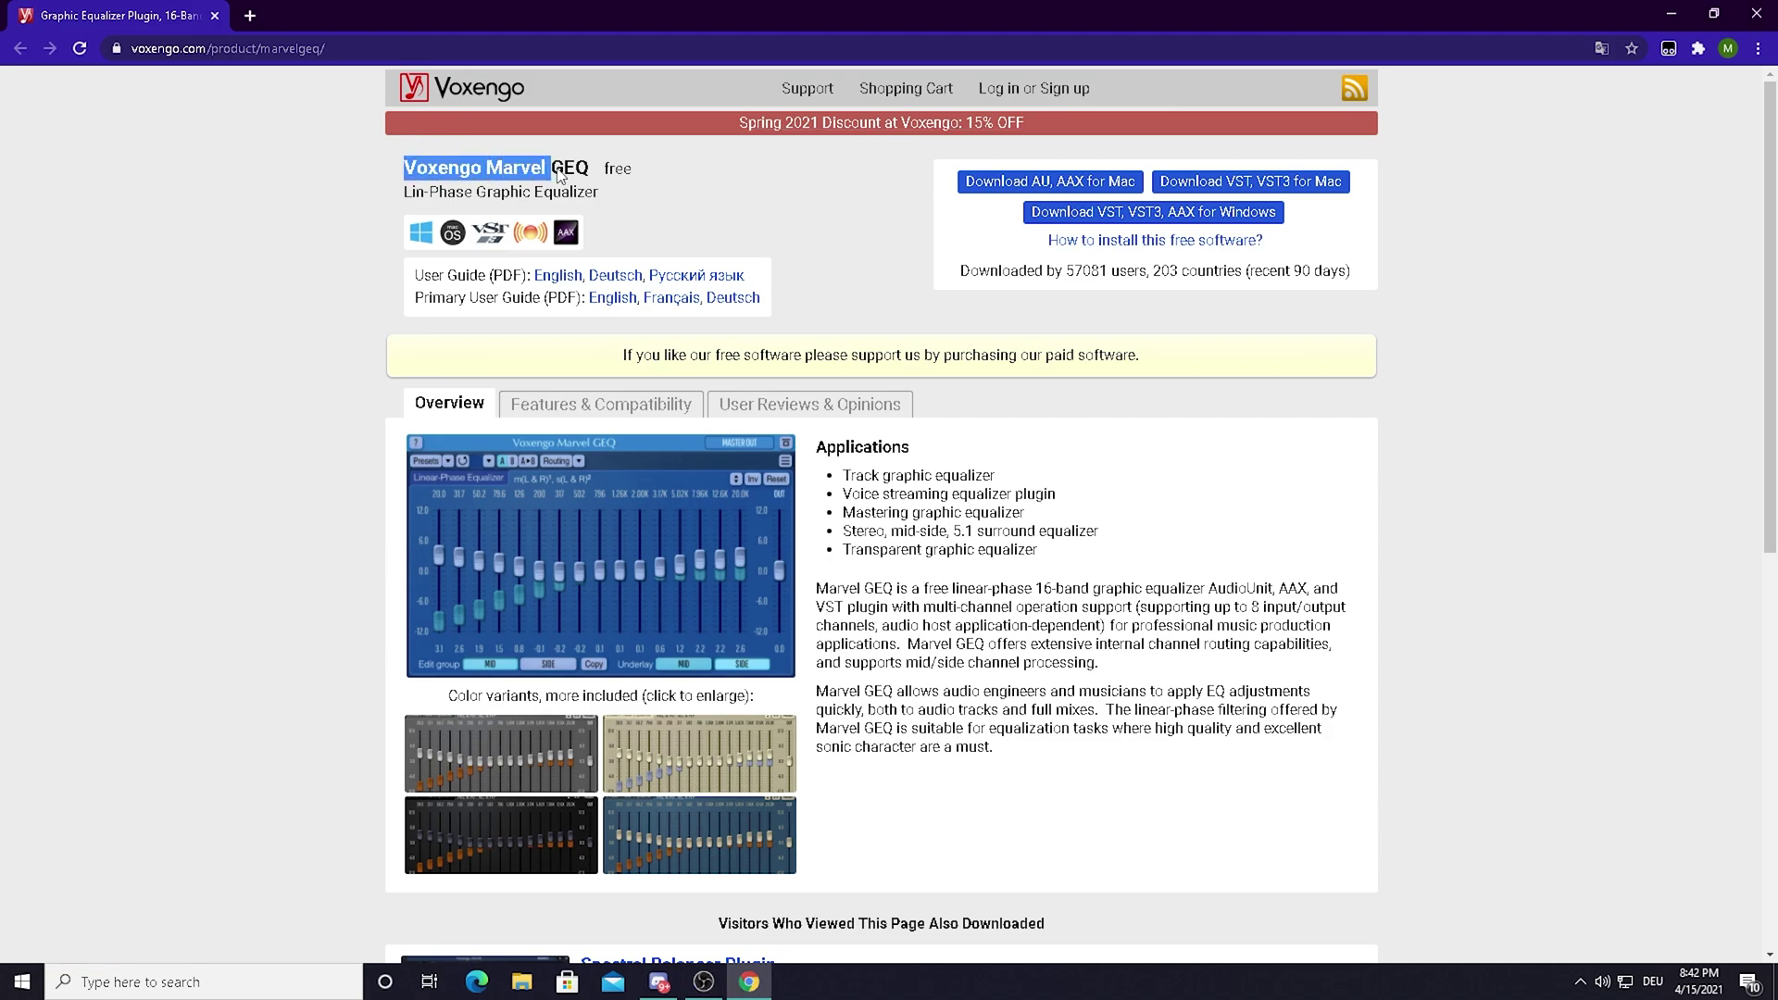
{"action": "left_click", "coordinate": [888, 260]}
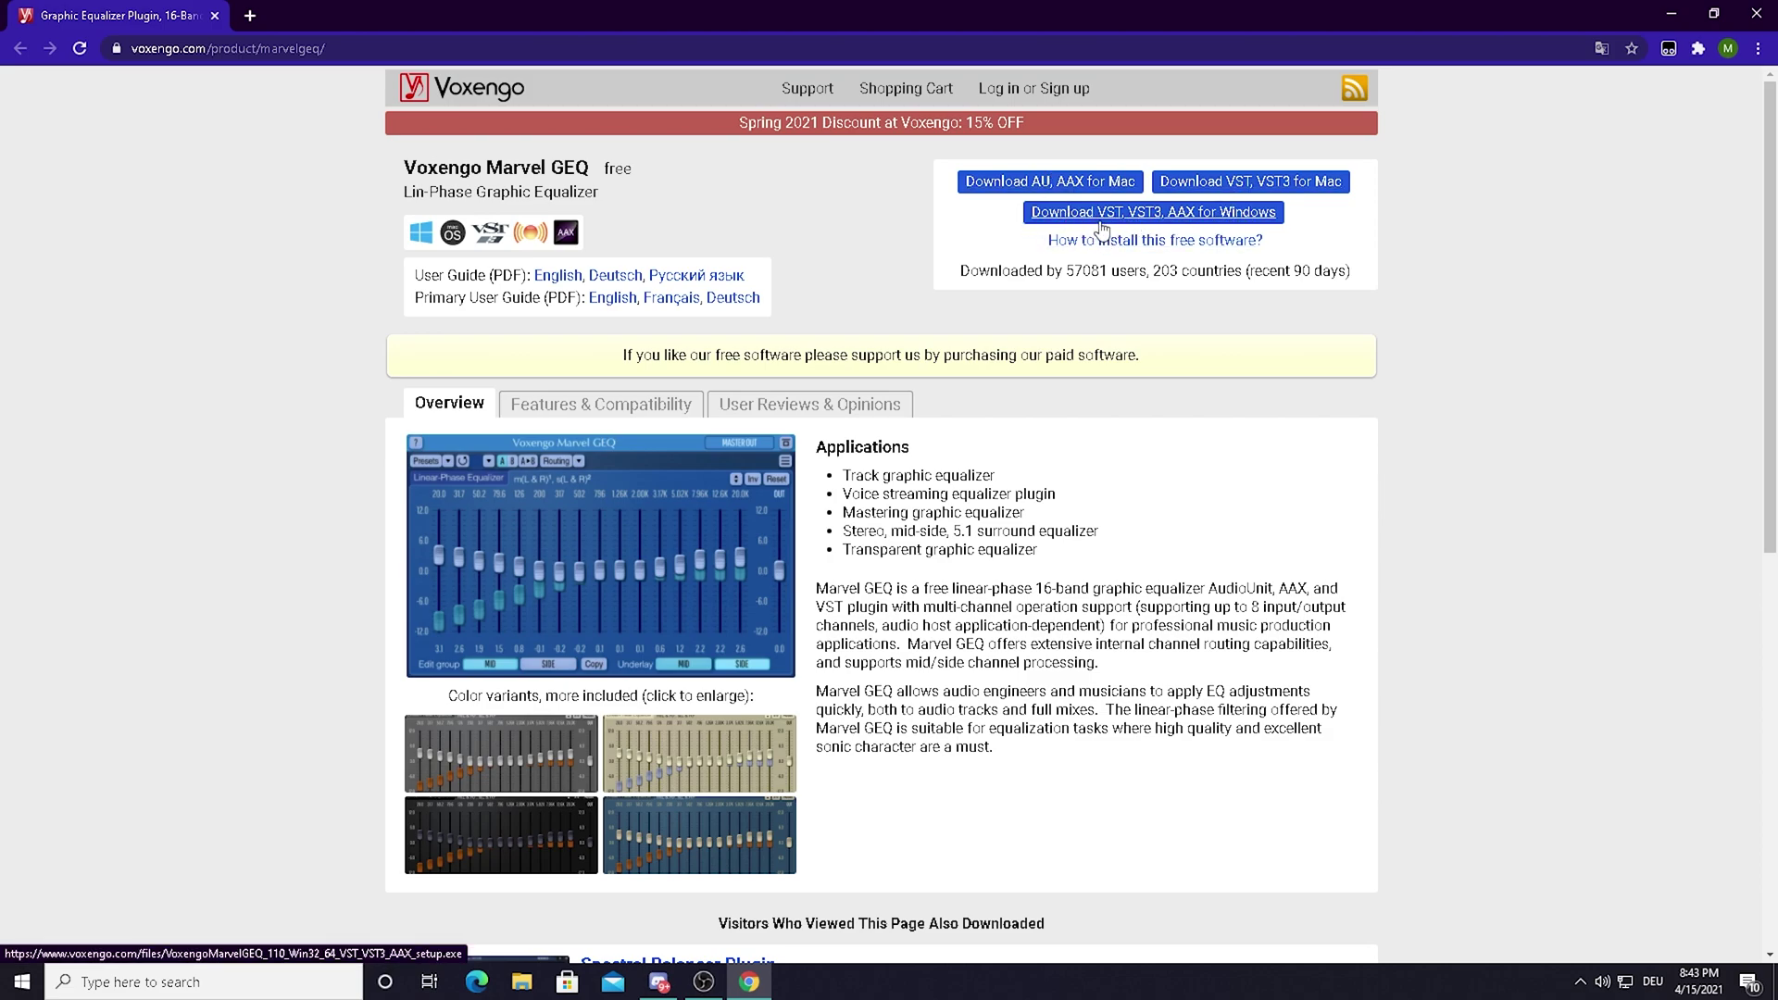
Step: Restore Chrome to a smaller window and minimize it to reveal the desktop
{"action": "double_click", "coordinate": [1000, 7]}
{"action": "left_click", "coordinate": [1346, 63]}
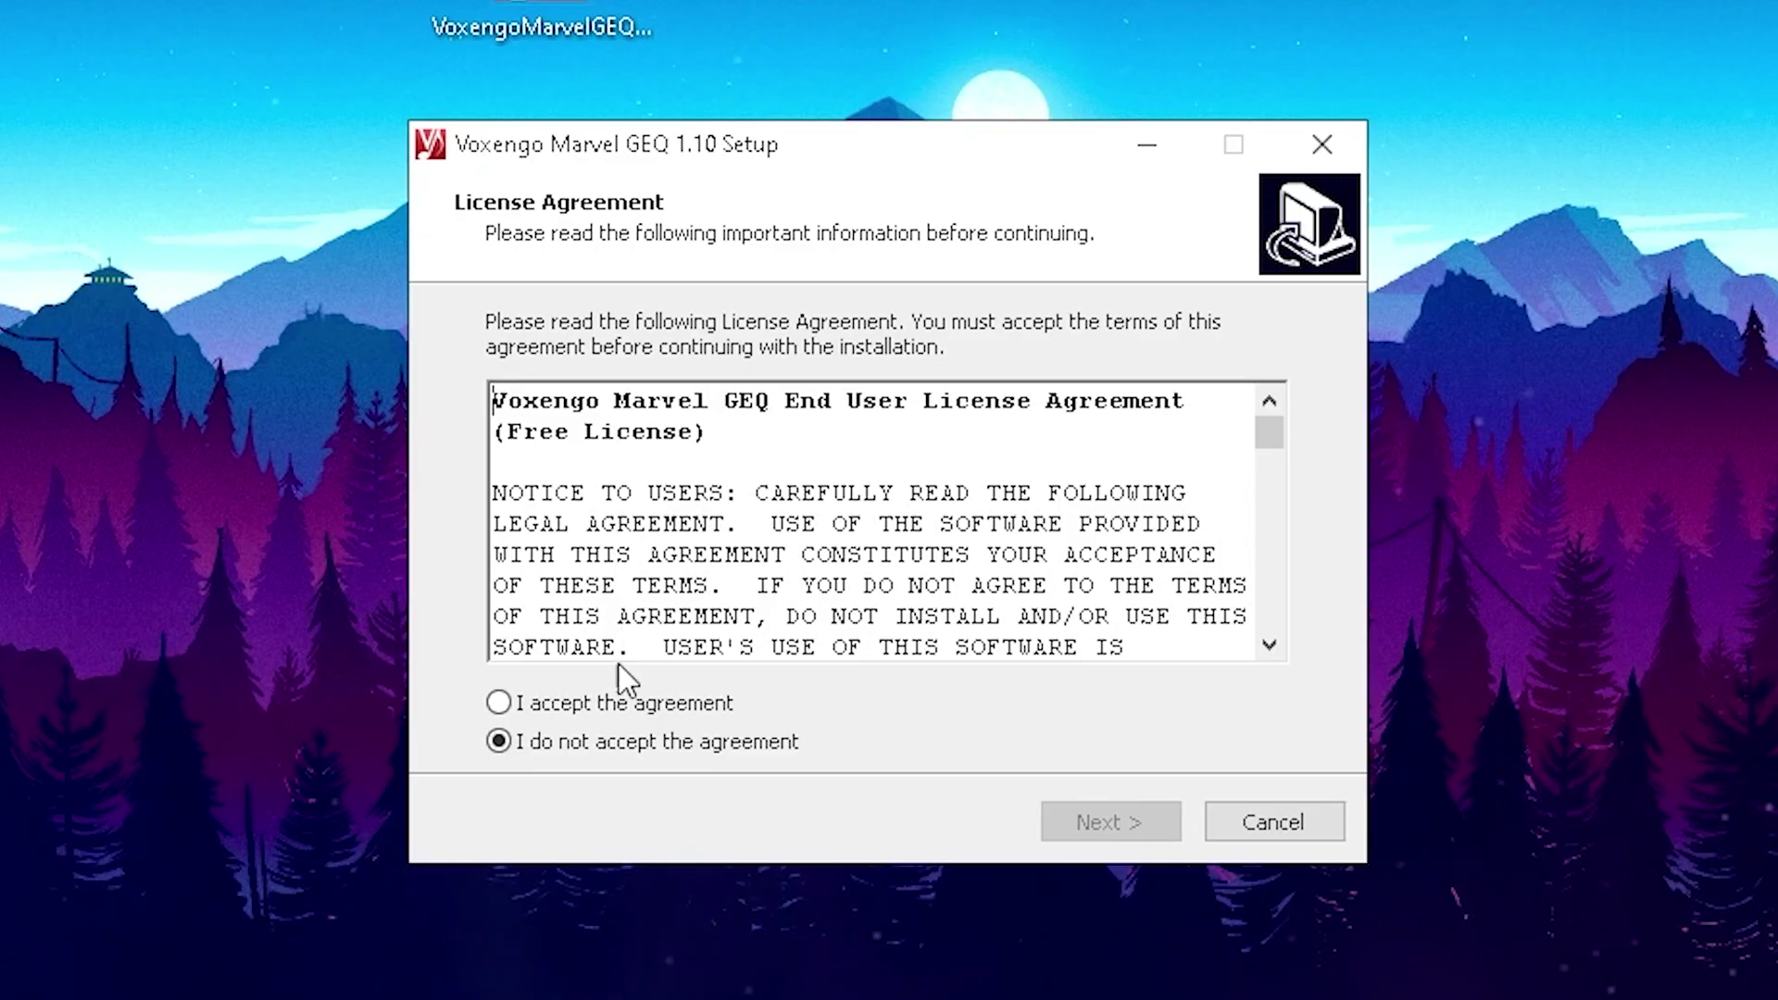
Step: Accept the licence, keep the default 64-bit VST and Start Menu folders, then cancel at Ready to Install
{"action": "left_click", "coordinate": [611, 699]}
{"action": "left_click", "coordinate": [1068, 837]}
{"action": "left_click", "coordinate": [1083, 838]}
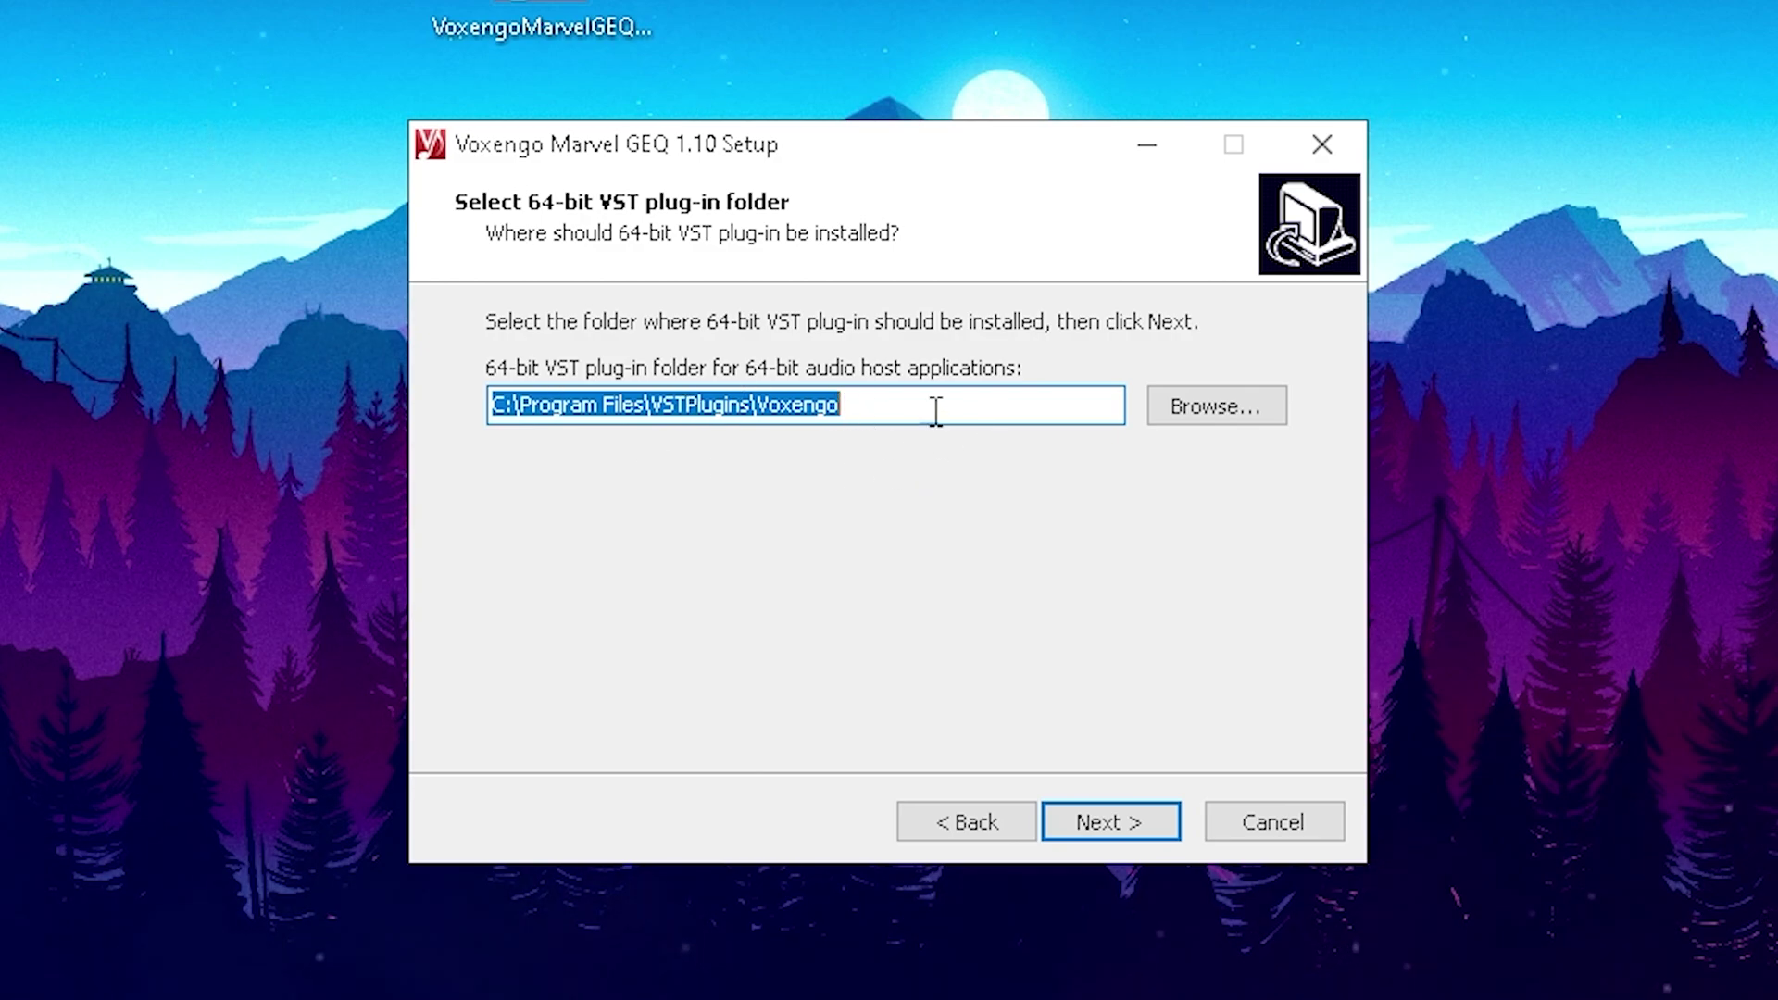
{"action": "left_click", "coordinate": [1088, 828]}
{"action": "left_click", "coordinate": [1104, 836]}
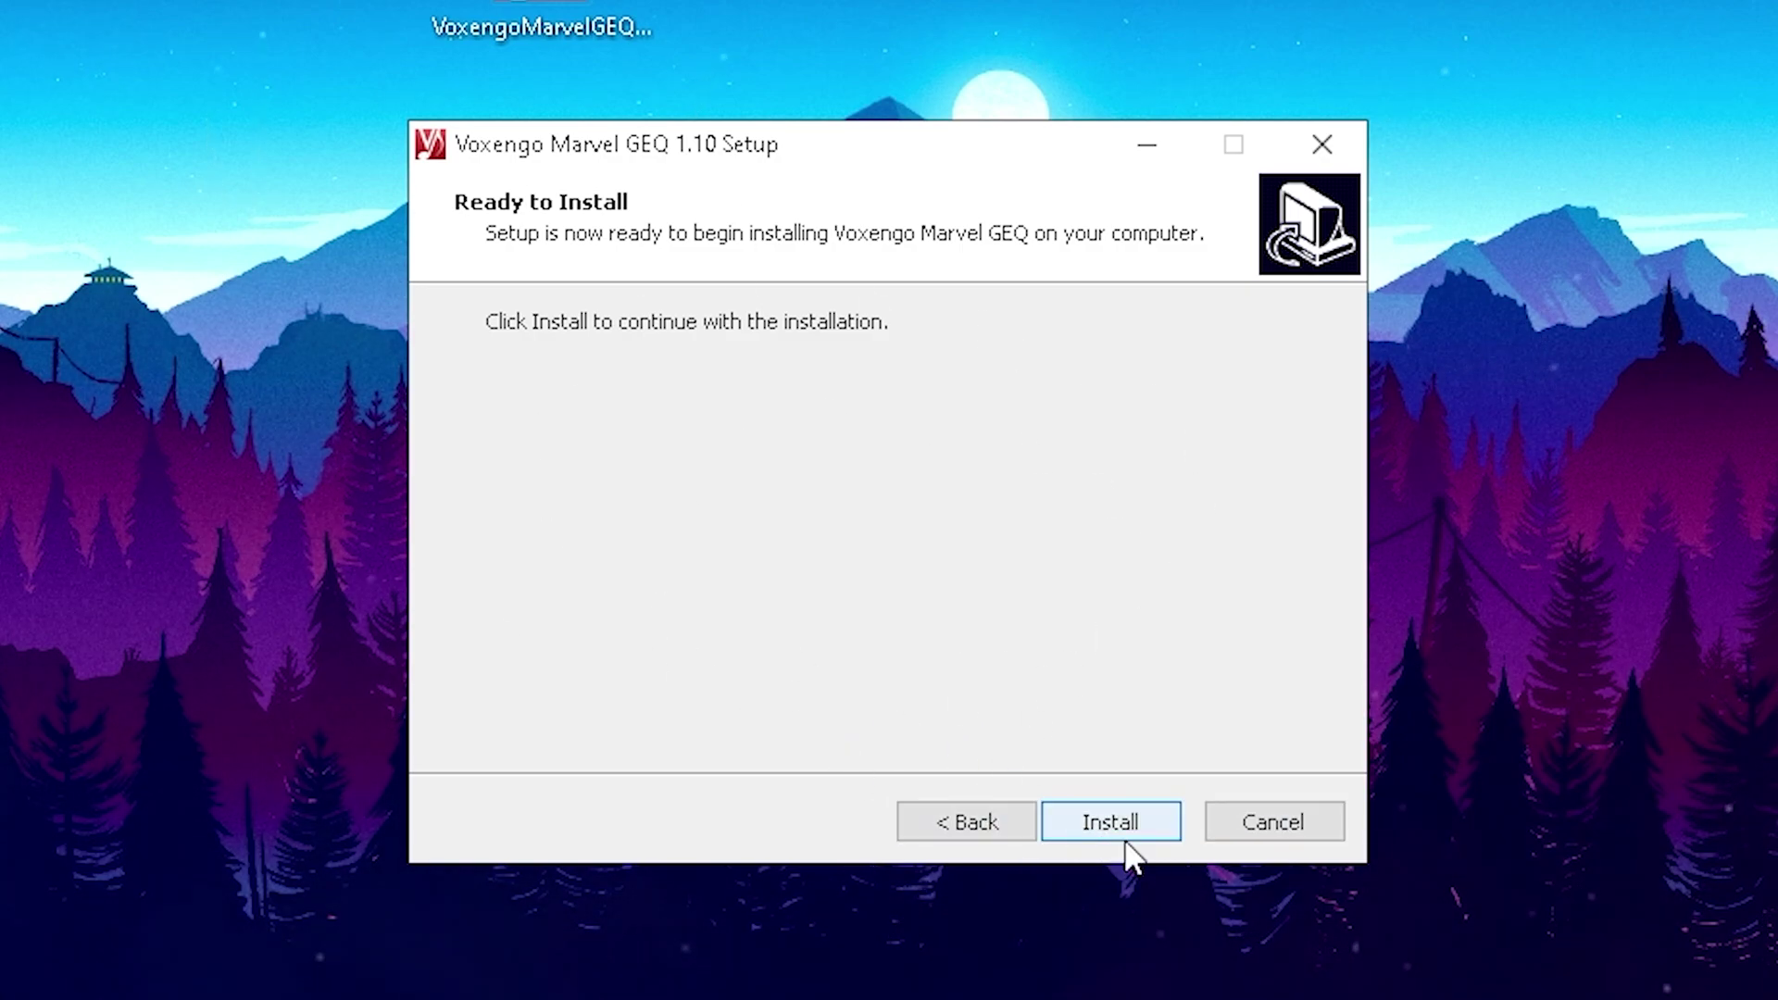
{"action": "left_click", "coordinate": [1257, 827]}
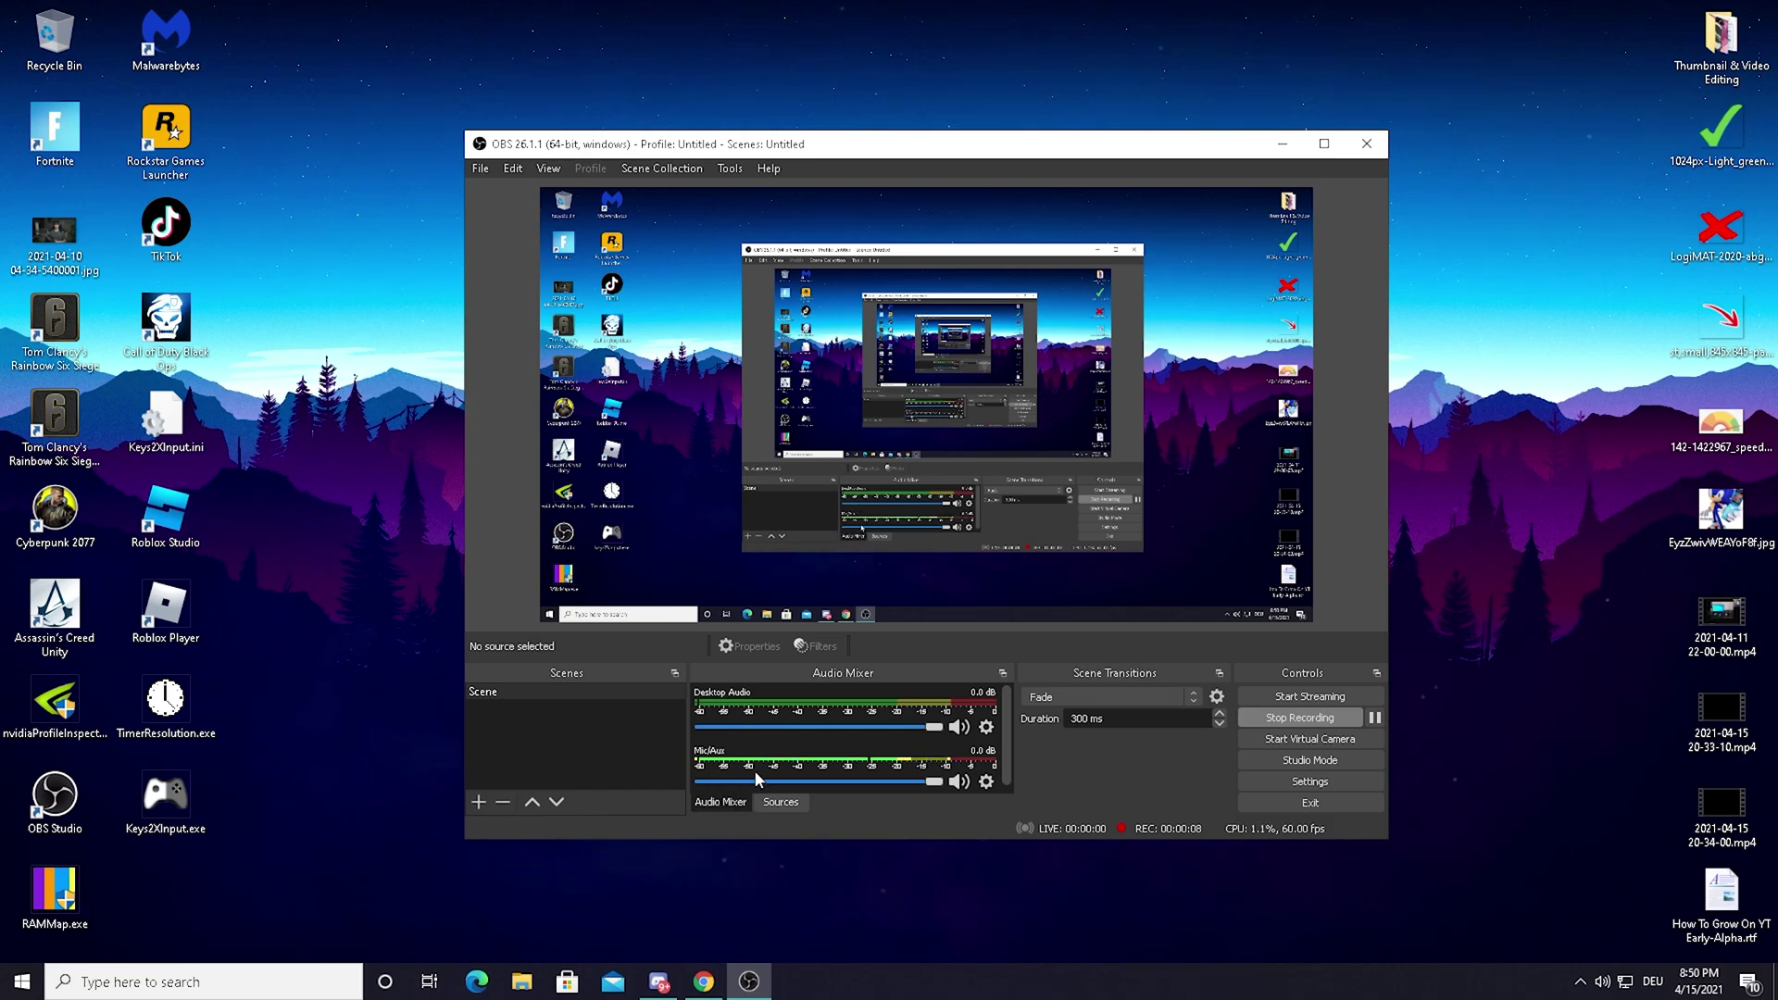
Step: Open Filters from the Mic/Aux gear menu in the Audio Mixer
{"action": "left_click", "coordinate": [987, 784]}
{"action": "left_click", "coordinate": [1013, 731]}
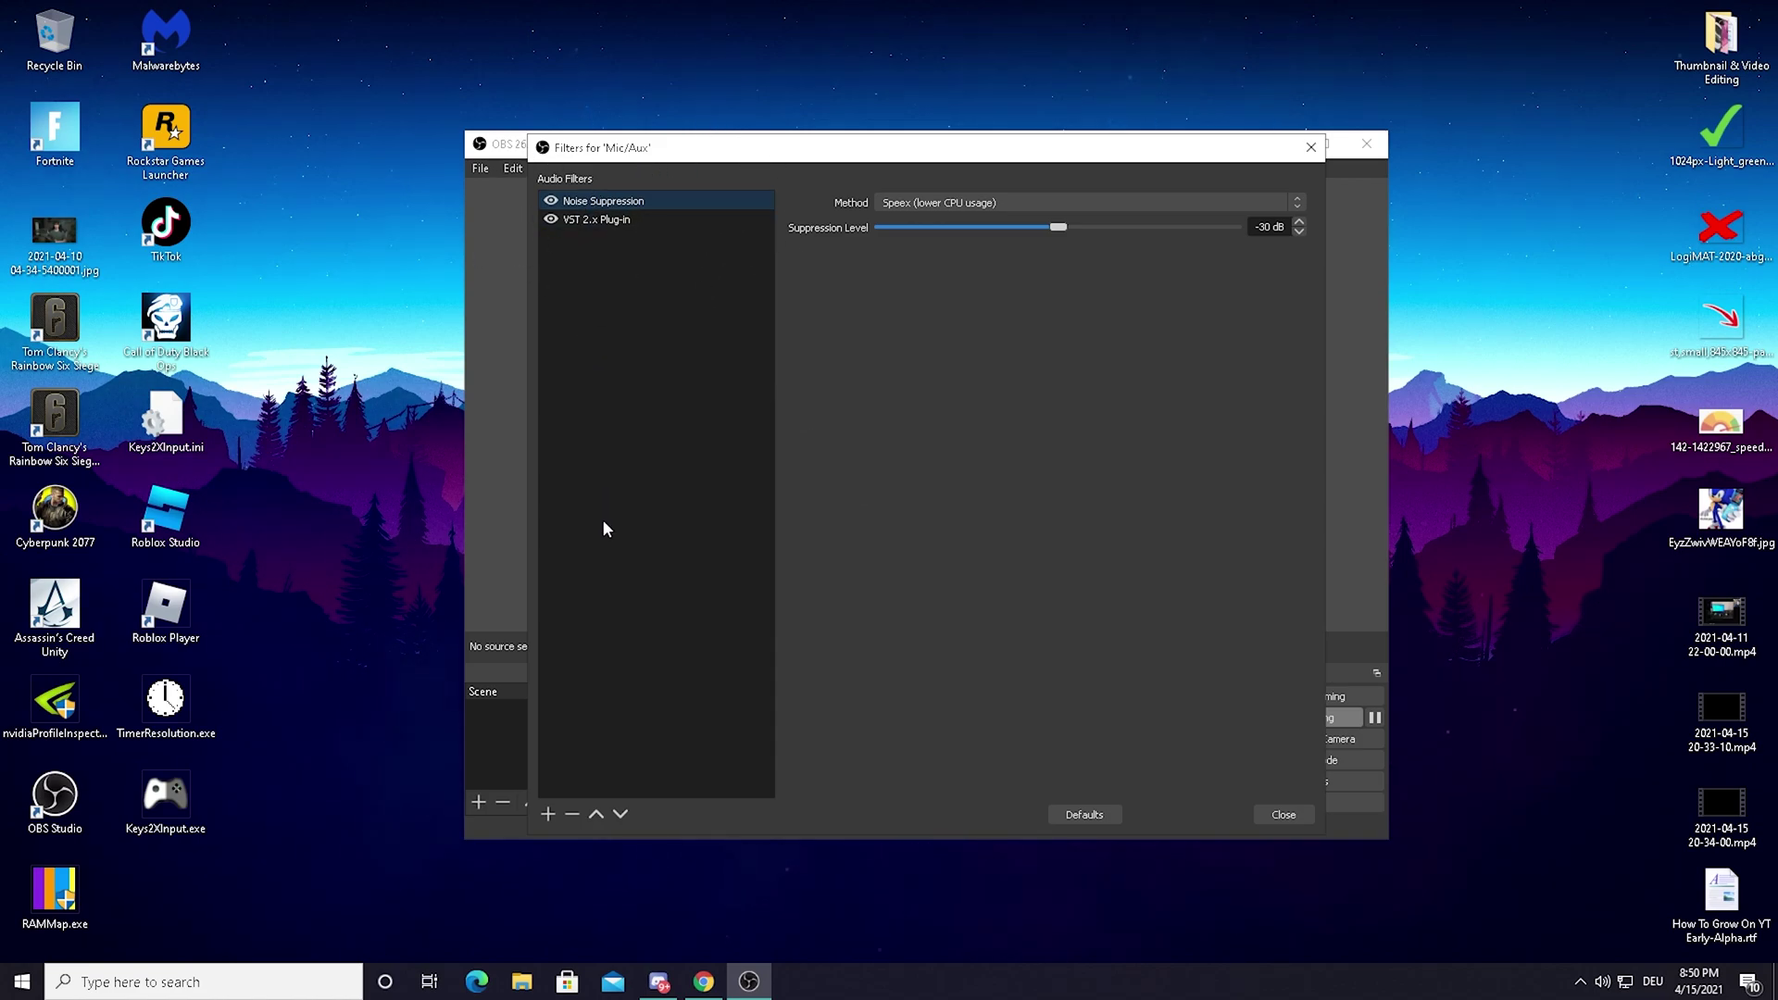
{"action": "left_click", "coordinate": [548, 814]}
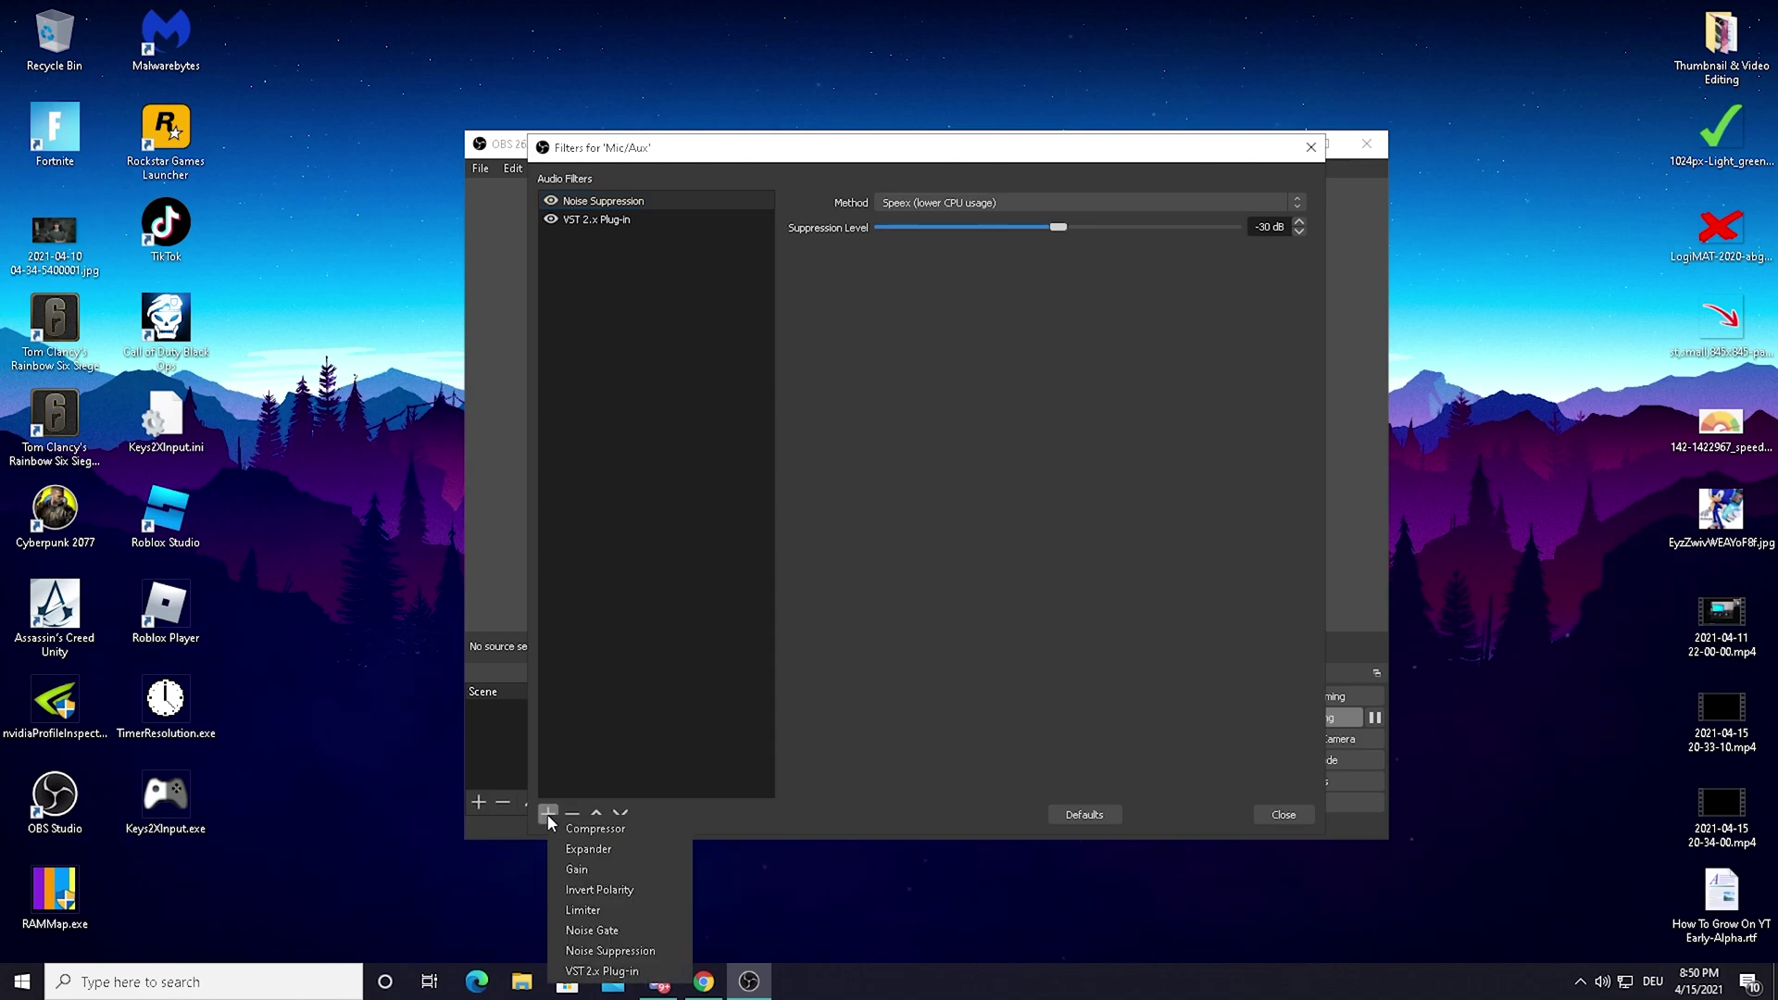
{"action": "left_click", "coordinate": [616, 972]}
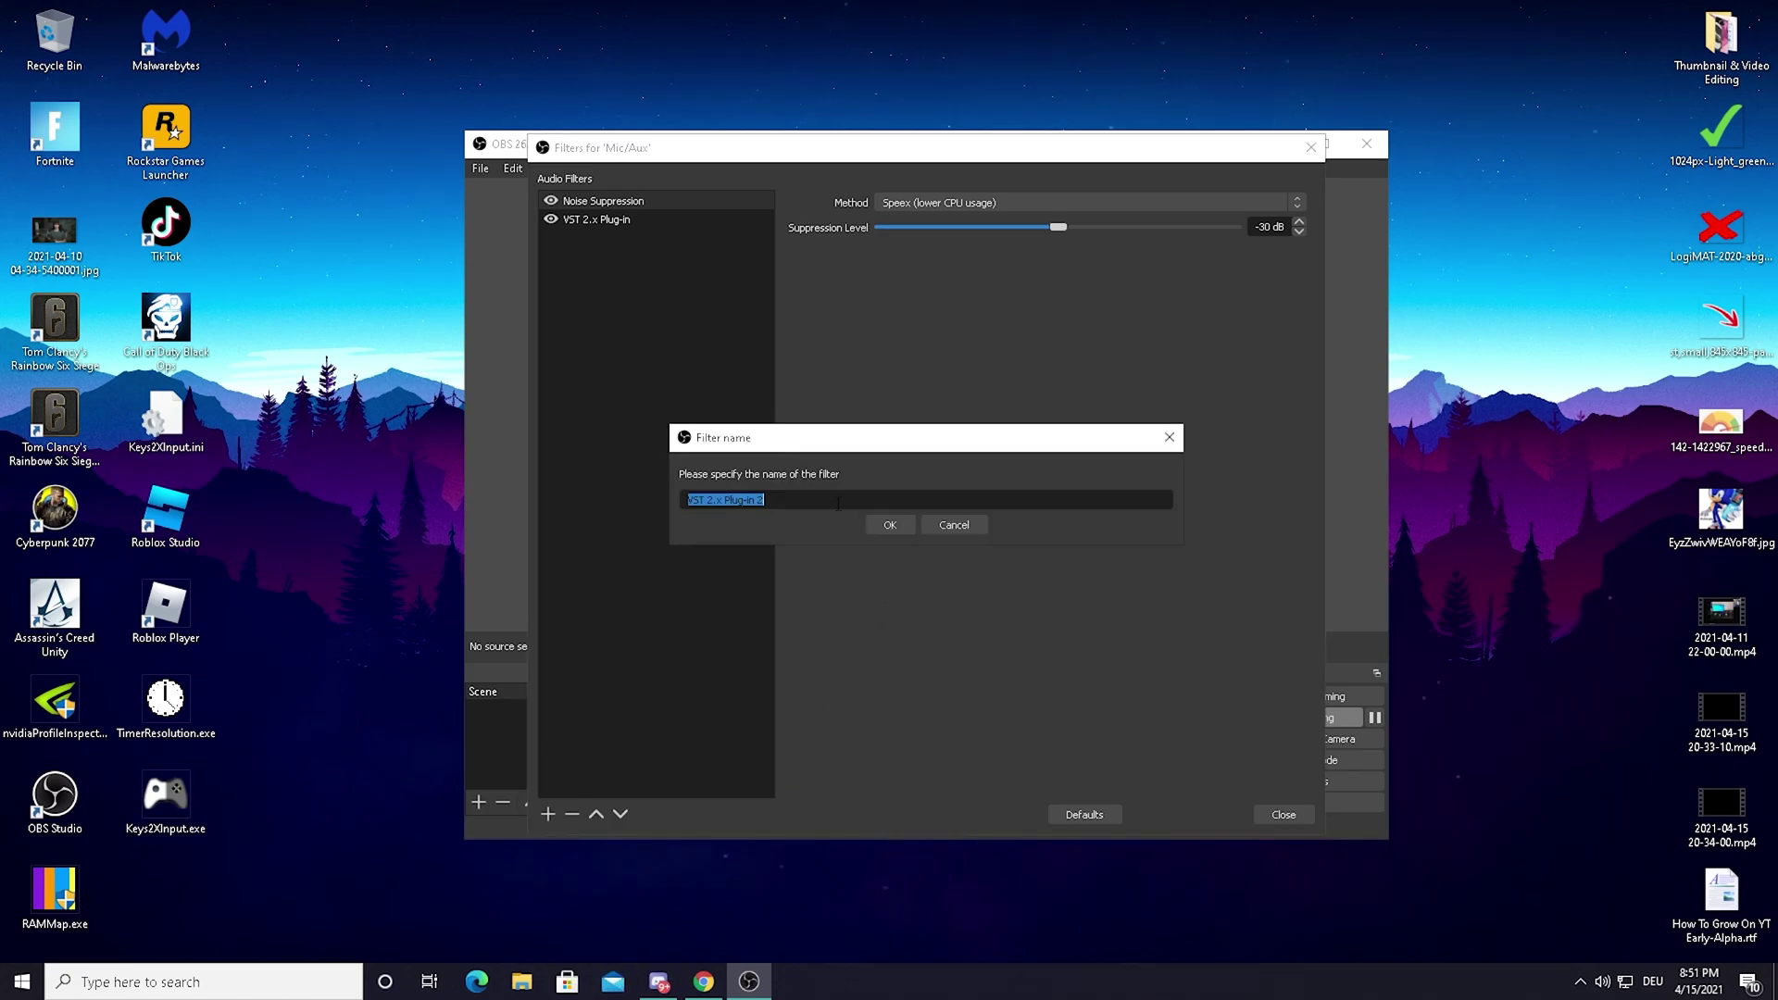
{"action": "key", "text": "End"}
Step: Drop the new-filter prompt, select the existing VST 2.x Plug-in filter and set its plug-in to Marvel GEQ
{"action": "left_click", "coordinate": [965, 526]}
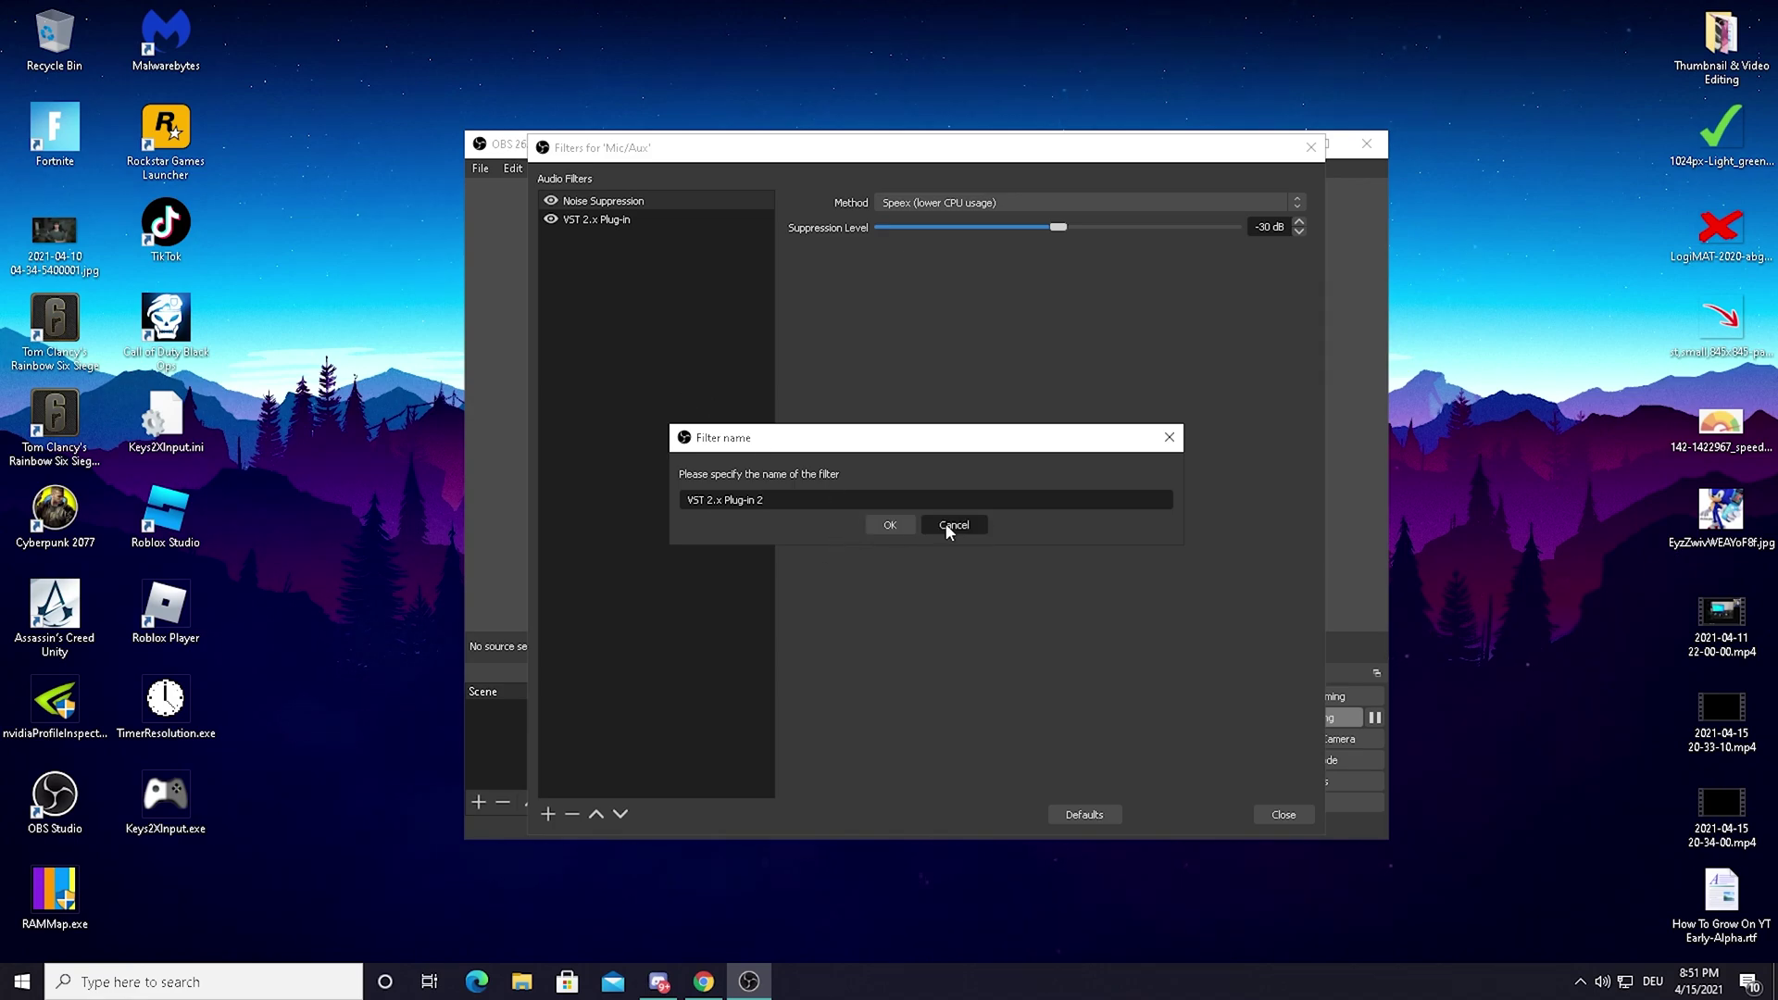
{"action": "left_click", "coordinate": [589, 215]}
{"action": "left_click", "coordinate": [934, 200]}
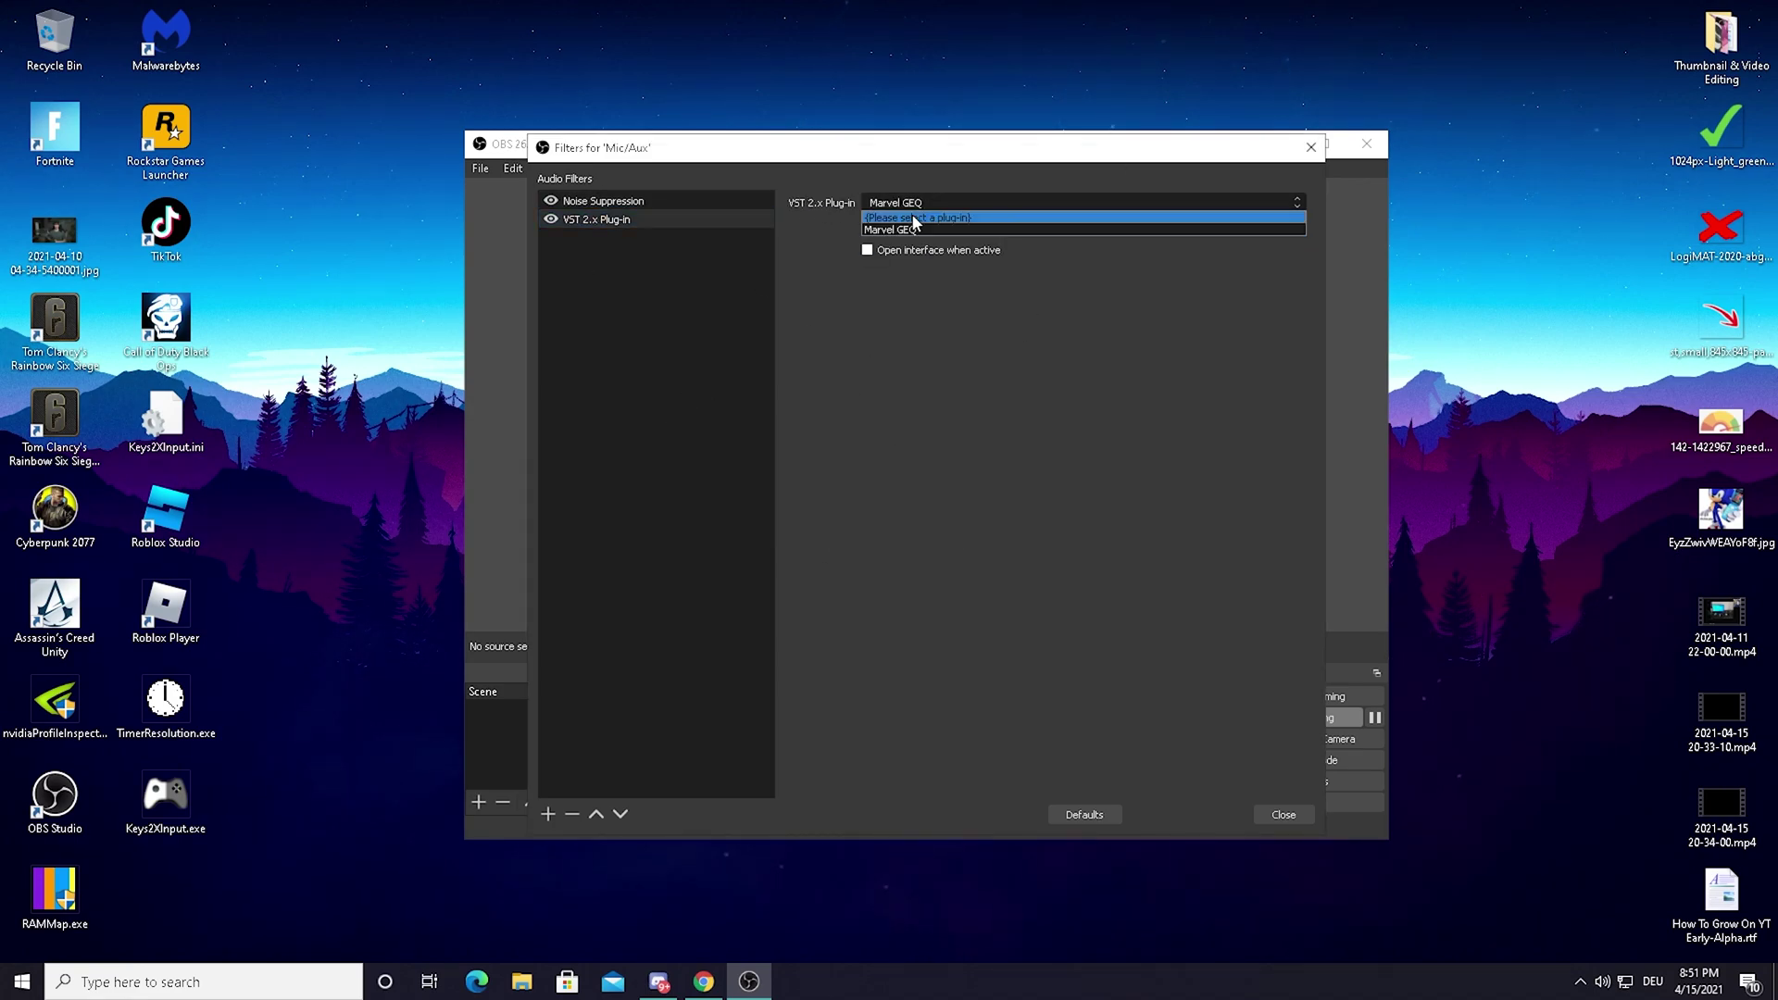
{"action": "left_click", "coordinate": [916, 220]}
{"action": "left_click", "coordinate": [888, 202]}
{"action": "left_click", "coordinate": [886, 229]}
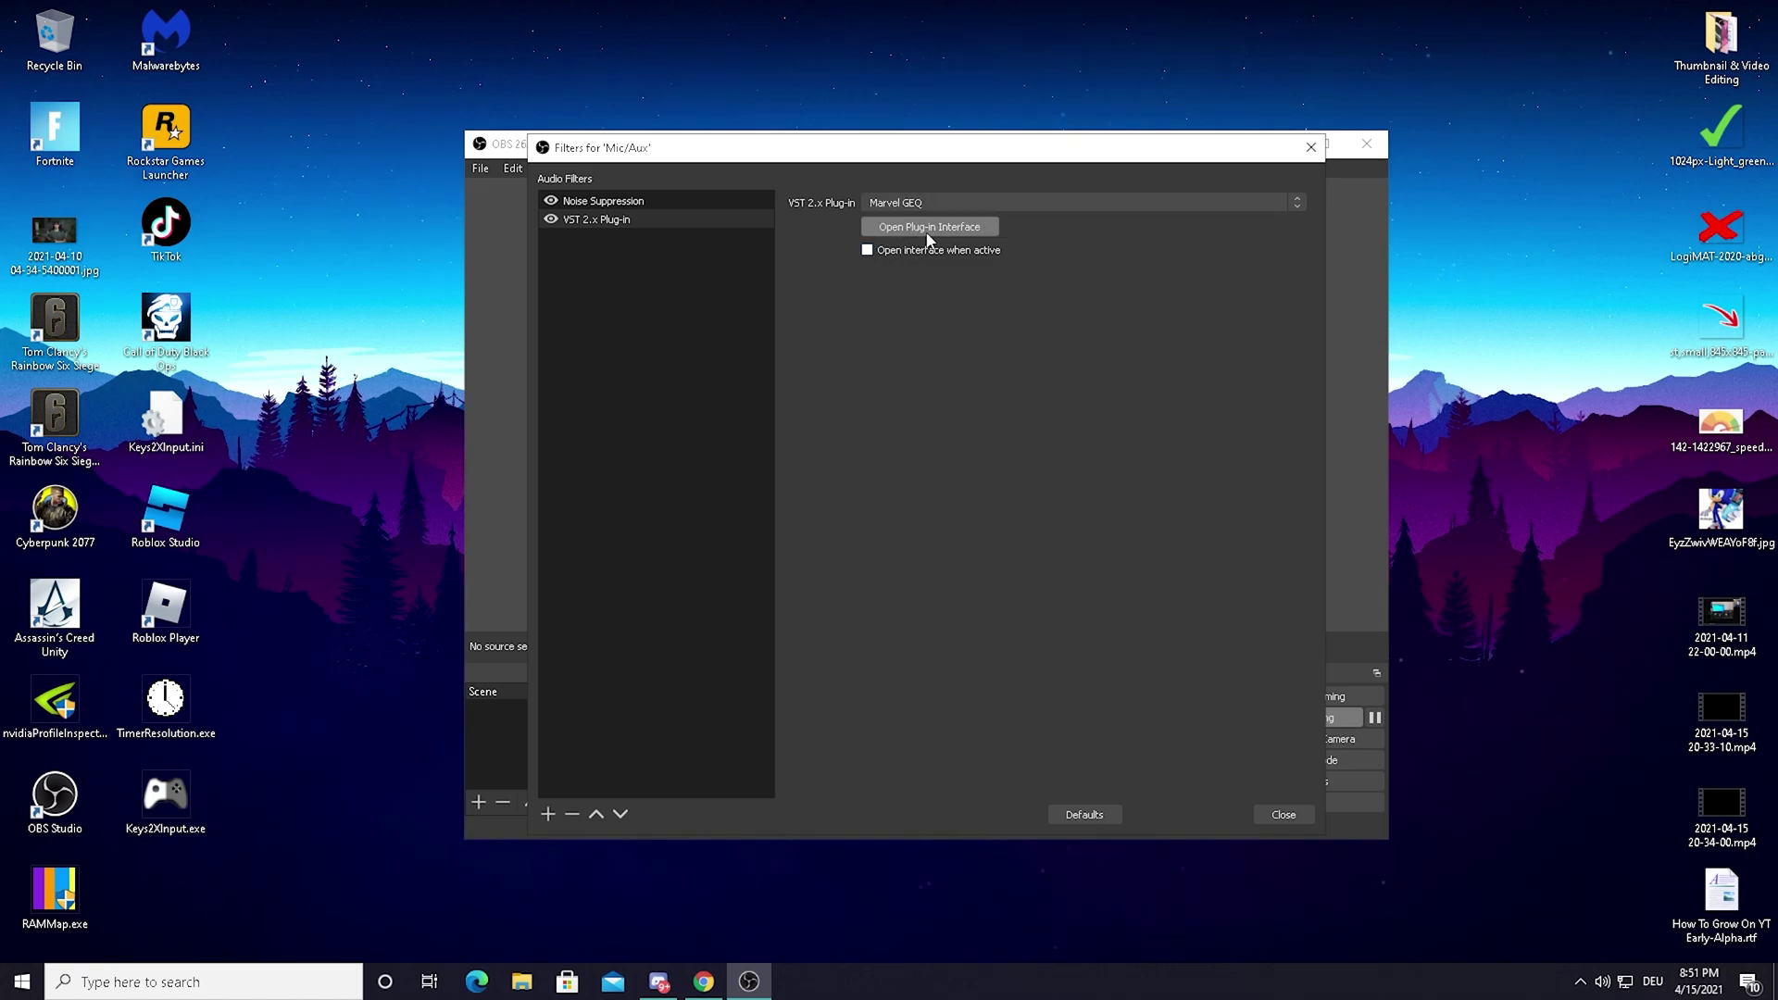
Step: In the Marvel GEQ window, boost 20 Hz to +9.5 dB and 20K to +10.8 dB, keep mids flat, then close it
{"action": "left_click", "coordinate": [928, 232]}
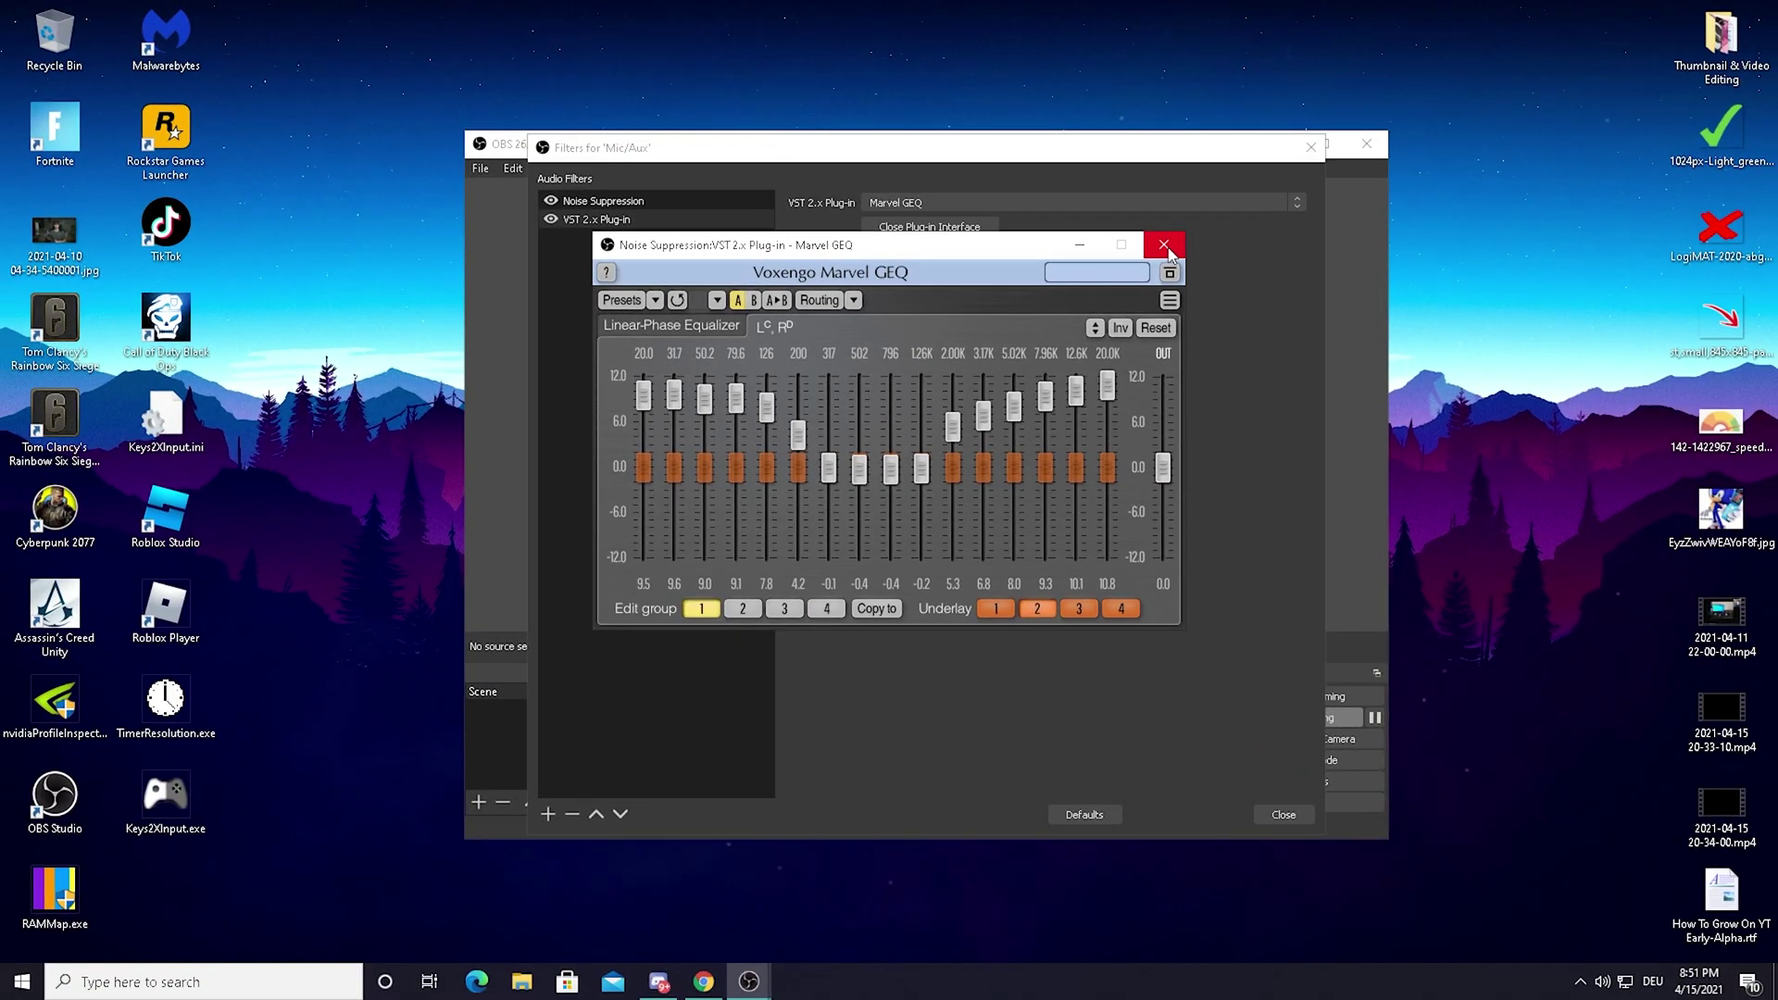
{"action": "left_click", "coordinate": [1164, 246]}
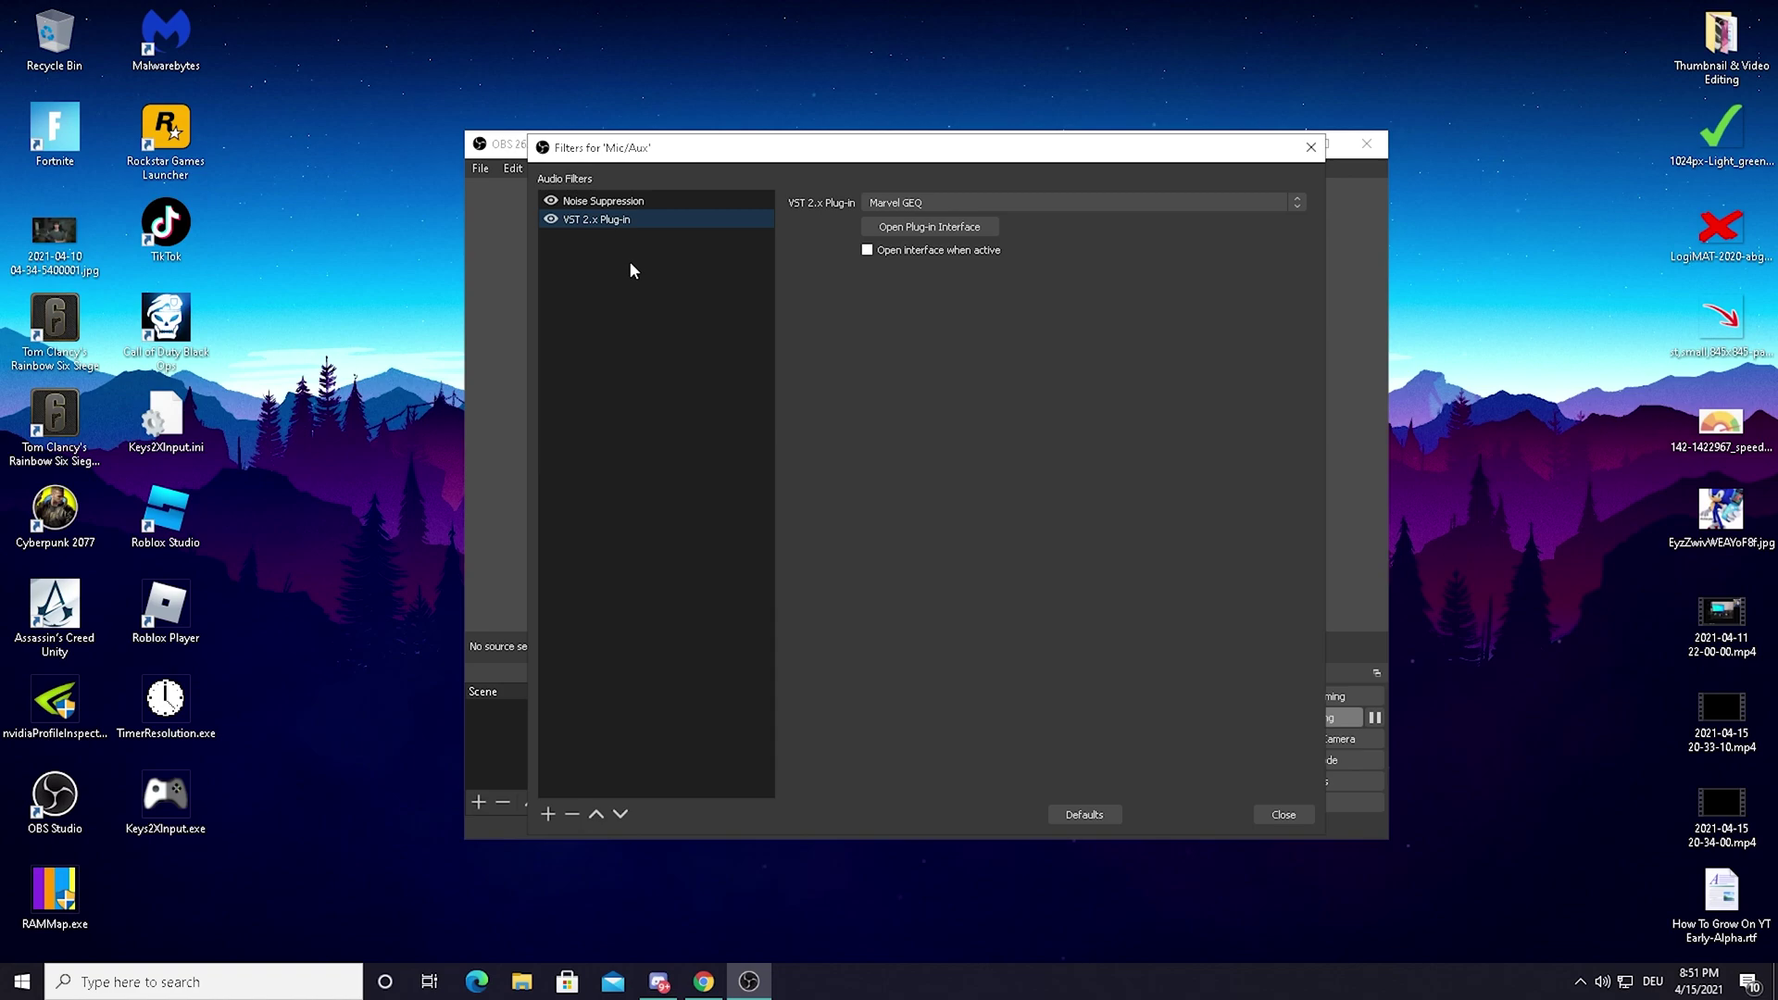
Step: Enable the VST 2.x Plug-in filter, then move the Filters window aside and back
{"action": "left_click", "coordinate": [549, 219]}
{"action": "left_click_drag", "start_coordinate": [843, 148], "coordinate": [1324, 153]}
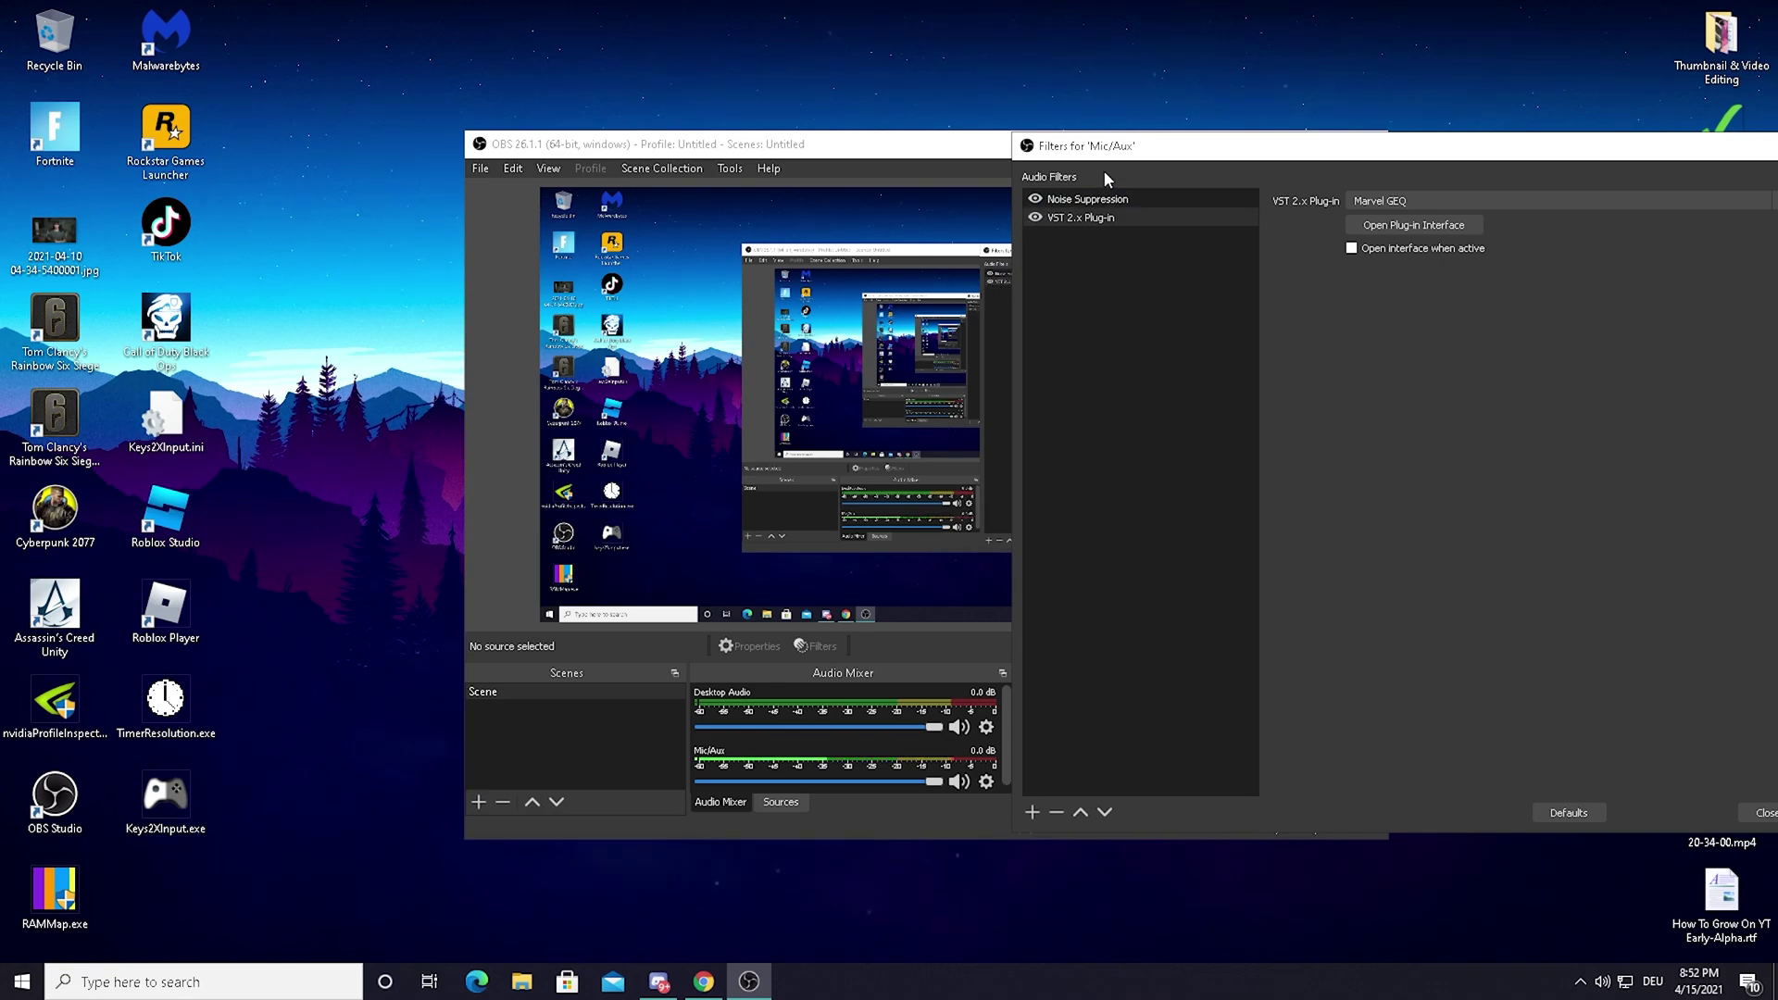
{"action": "left_click_drag", "start_coordinate": [1104, 148], "coordinate": [663, 158]}
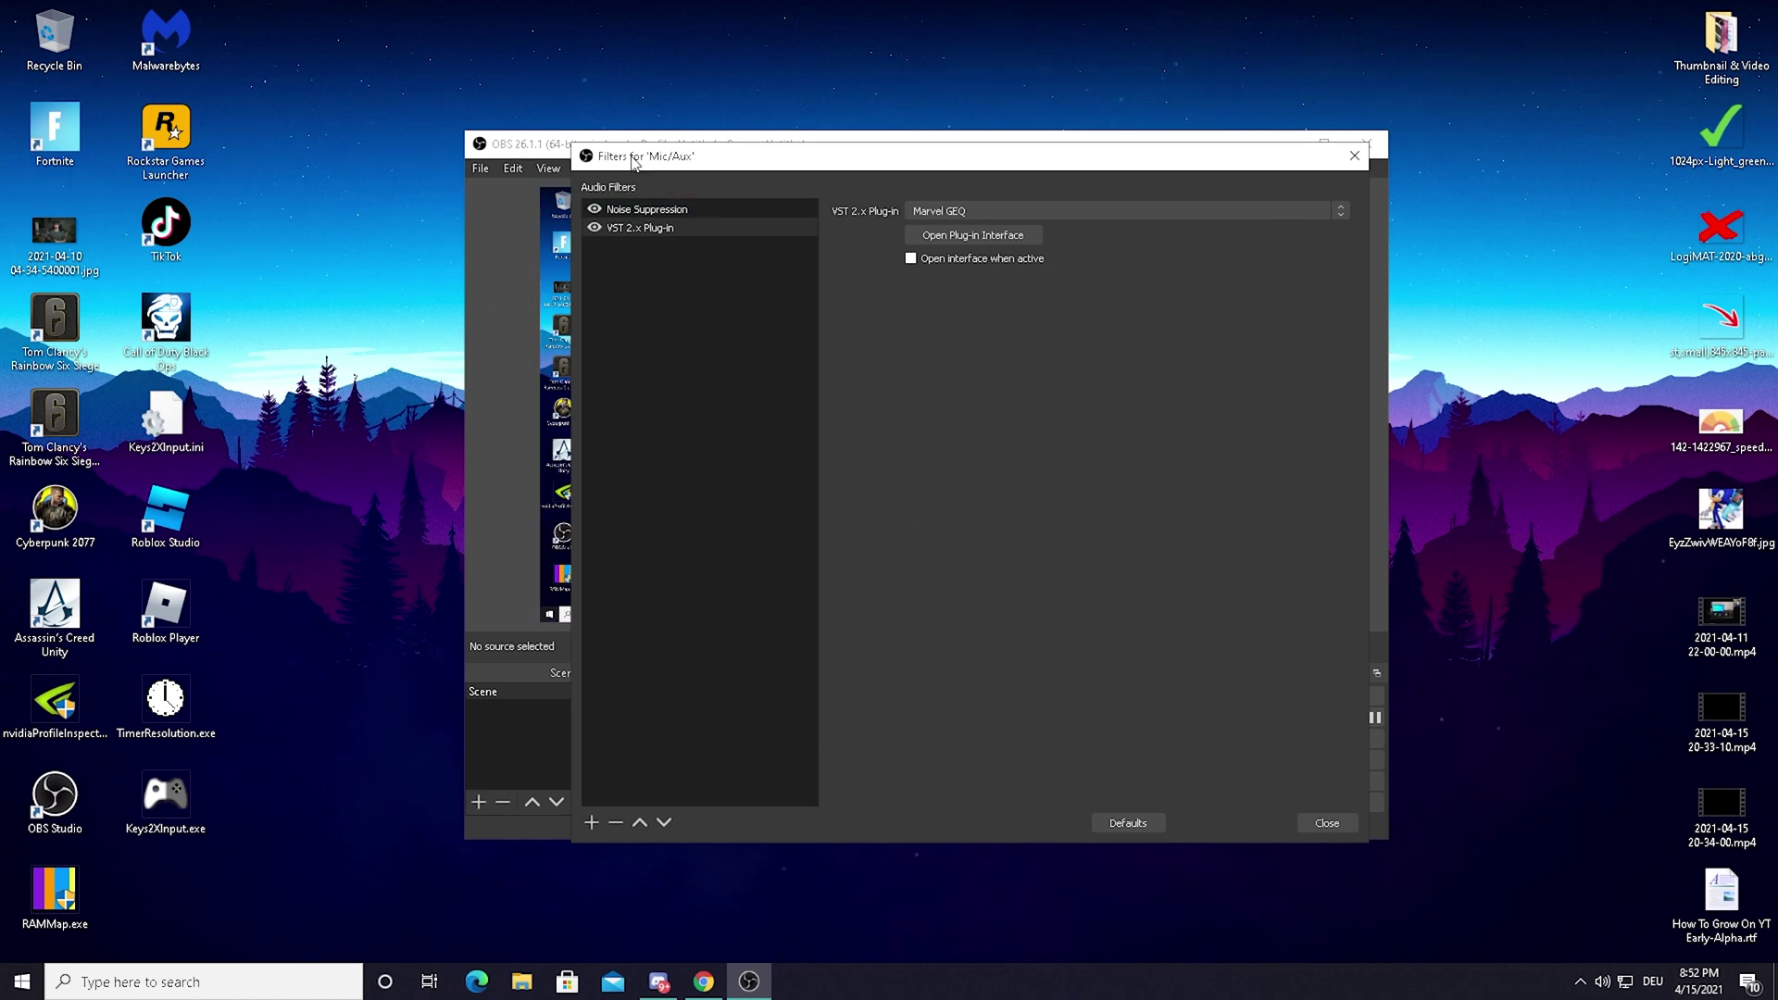